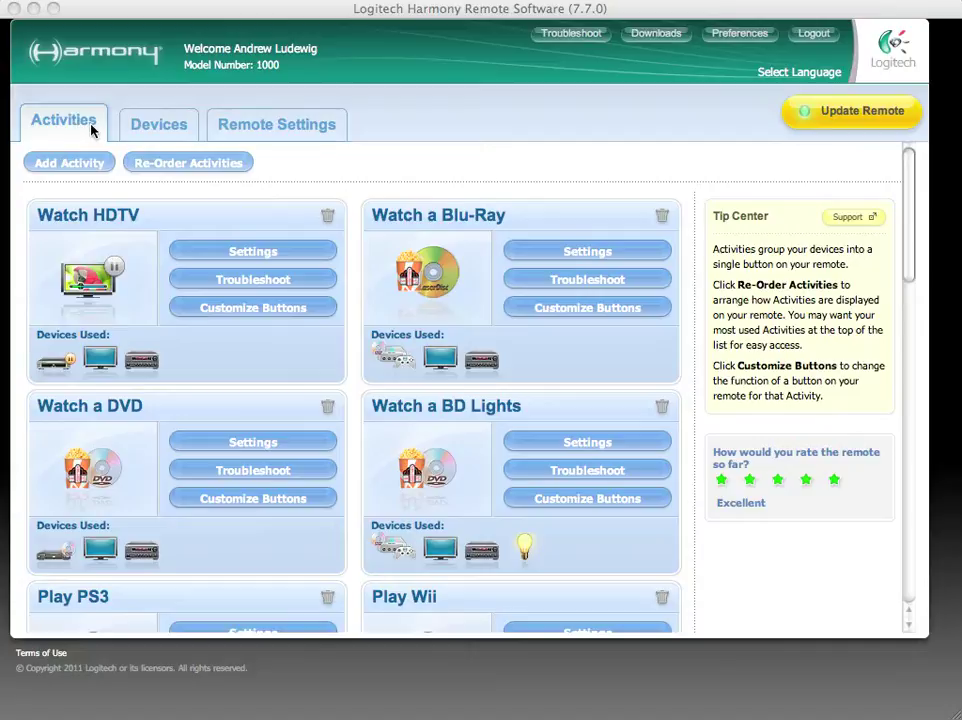
Look over the Devices and Remote Settings pages, and browse the list of configured devices down to X-10 Lighting.
click(179, 130)
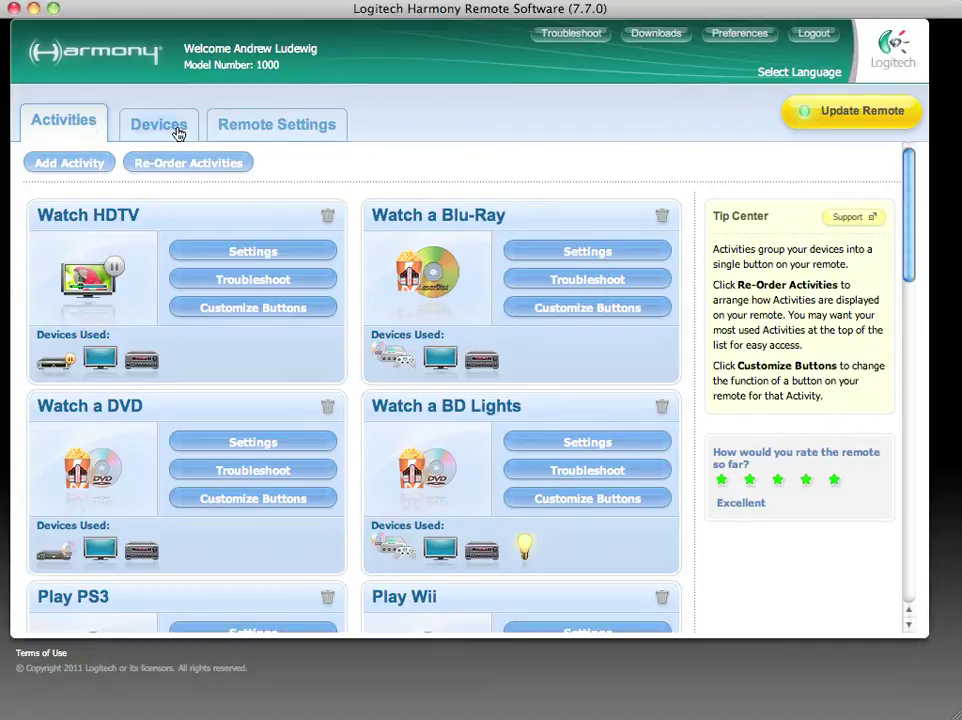
click(179, 133)
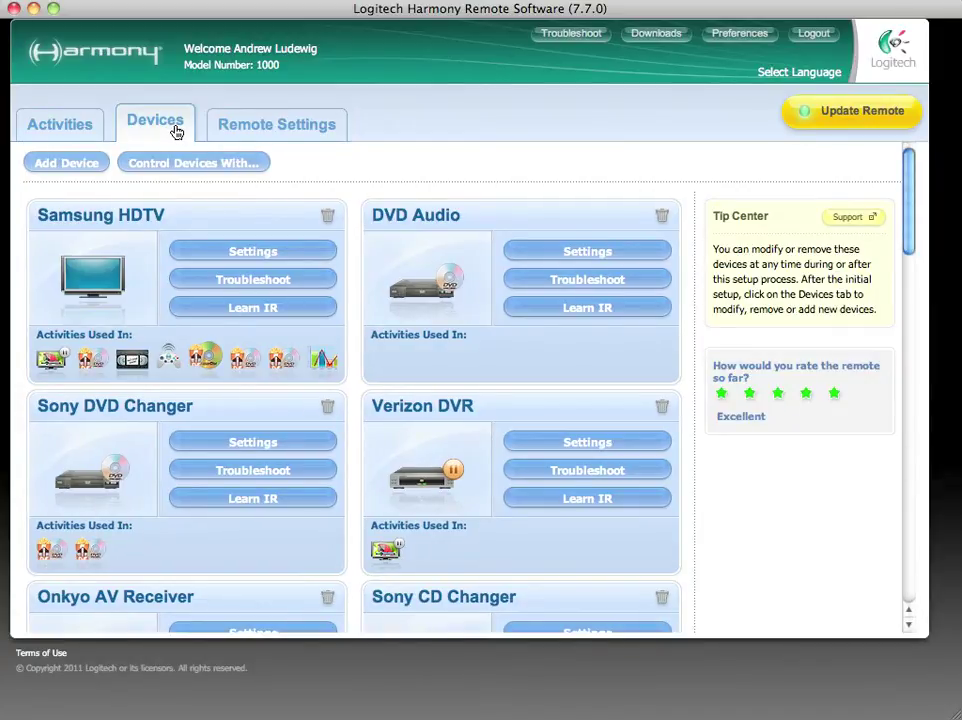
click(321, 124)
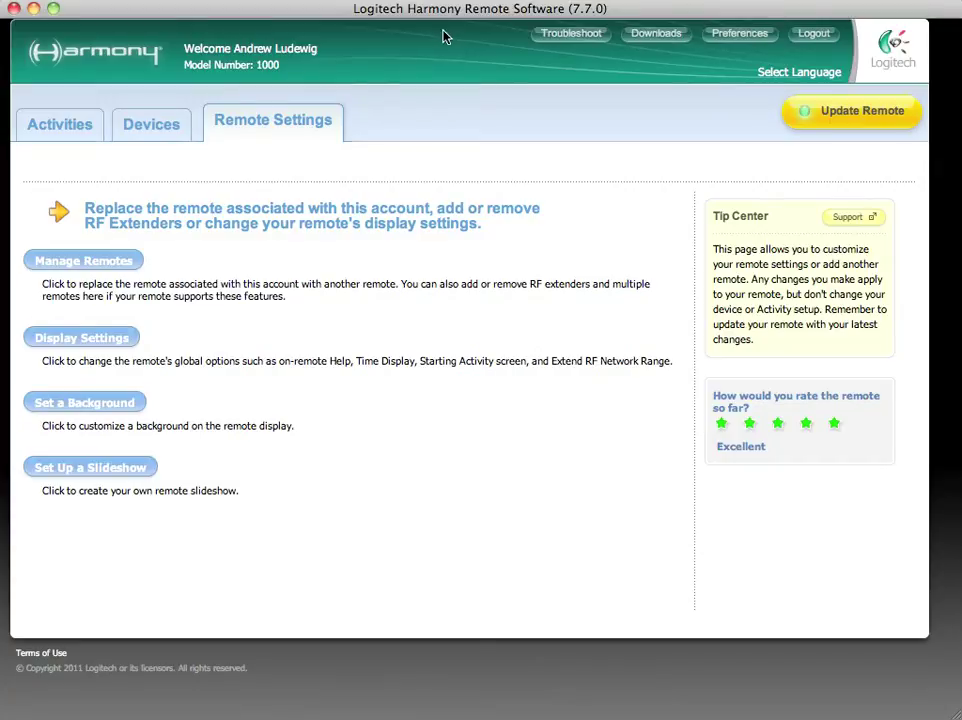
click(135, 125)
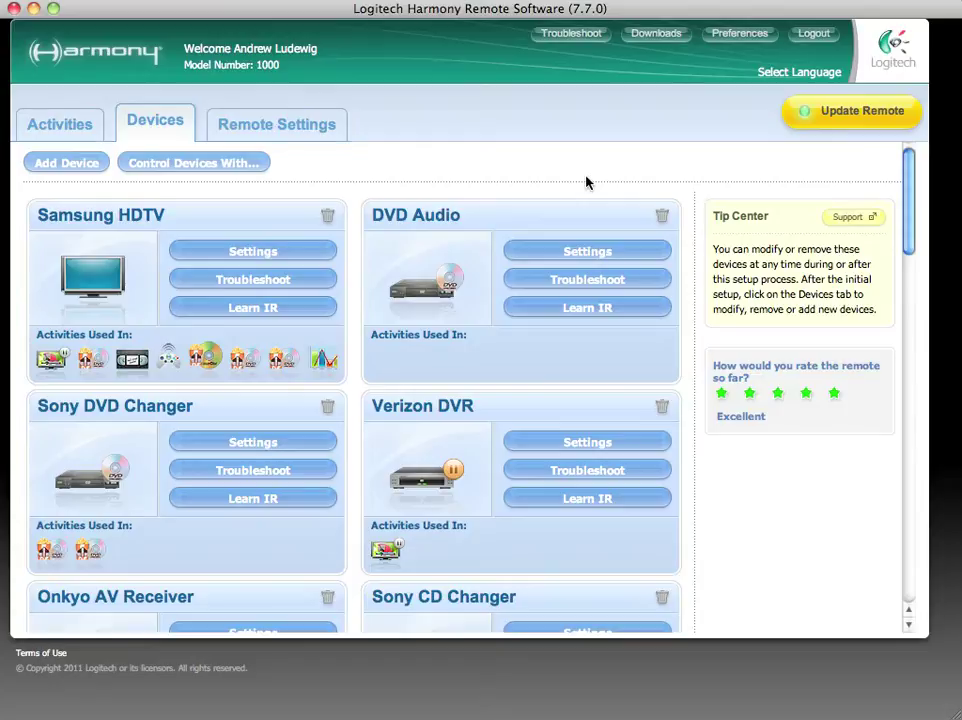
scroll(587, 182, down, 3)
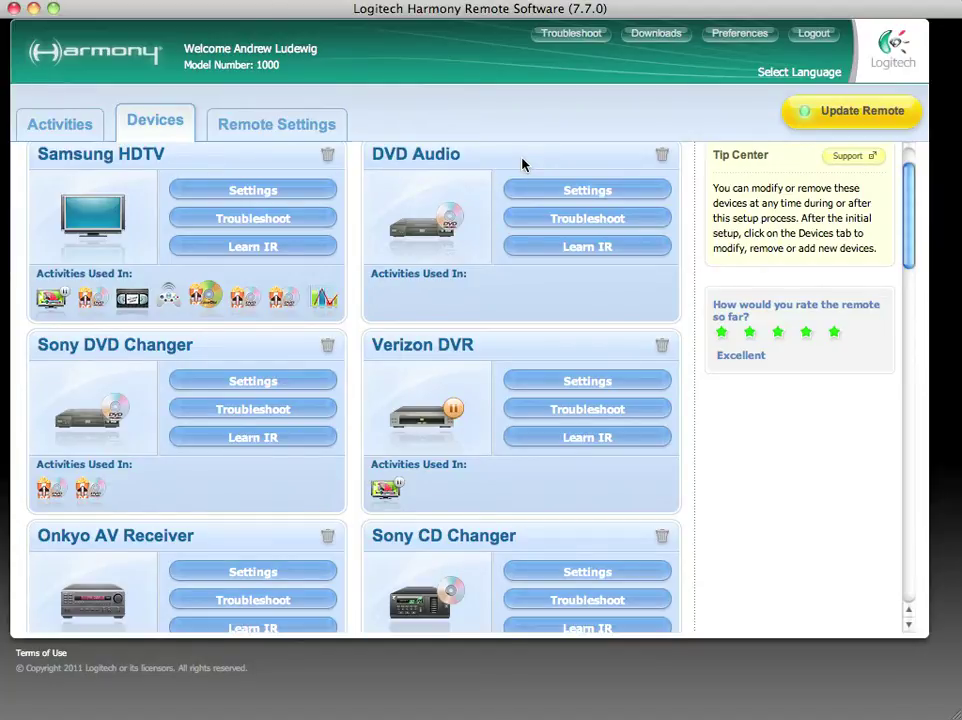
mouse_move(450, 158)
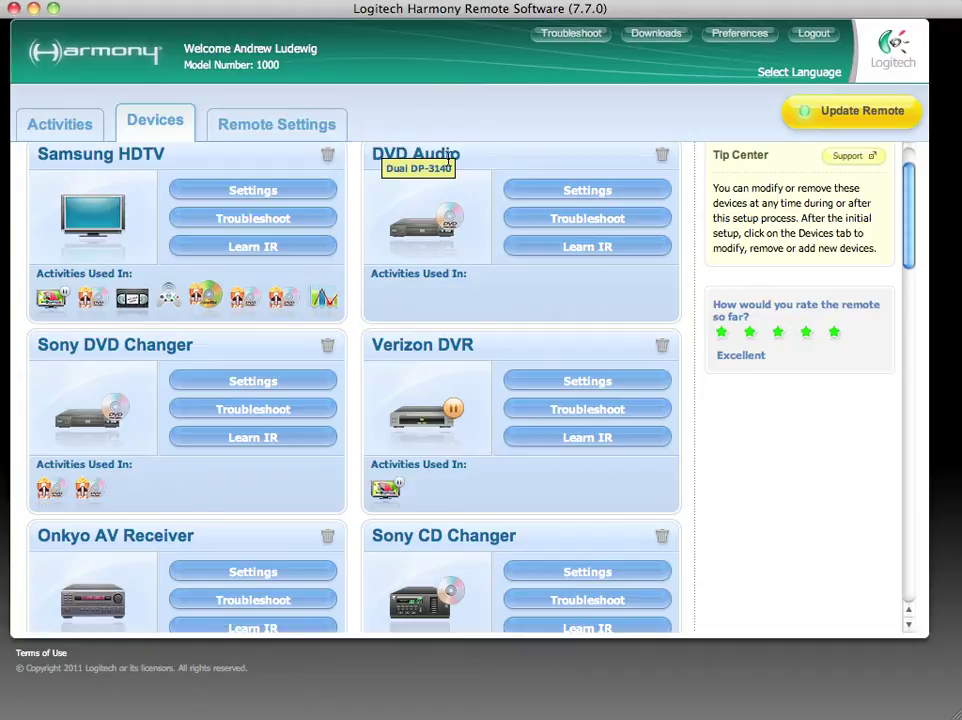
mouse_move(475, 354)
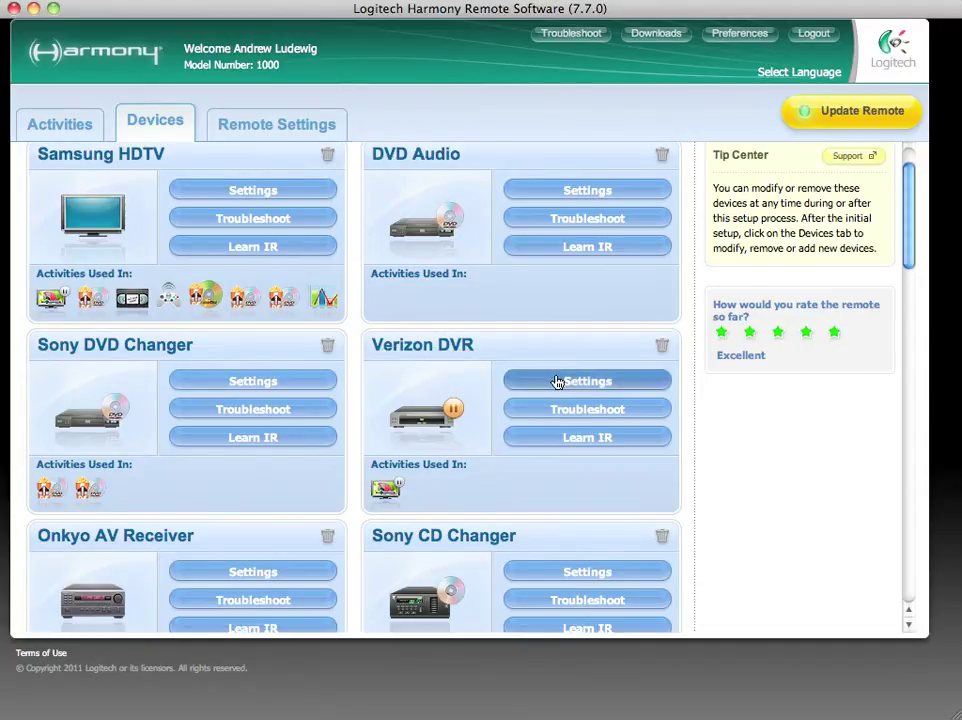
drag(909, 215, 910, 502)
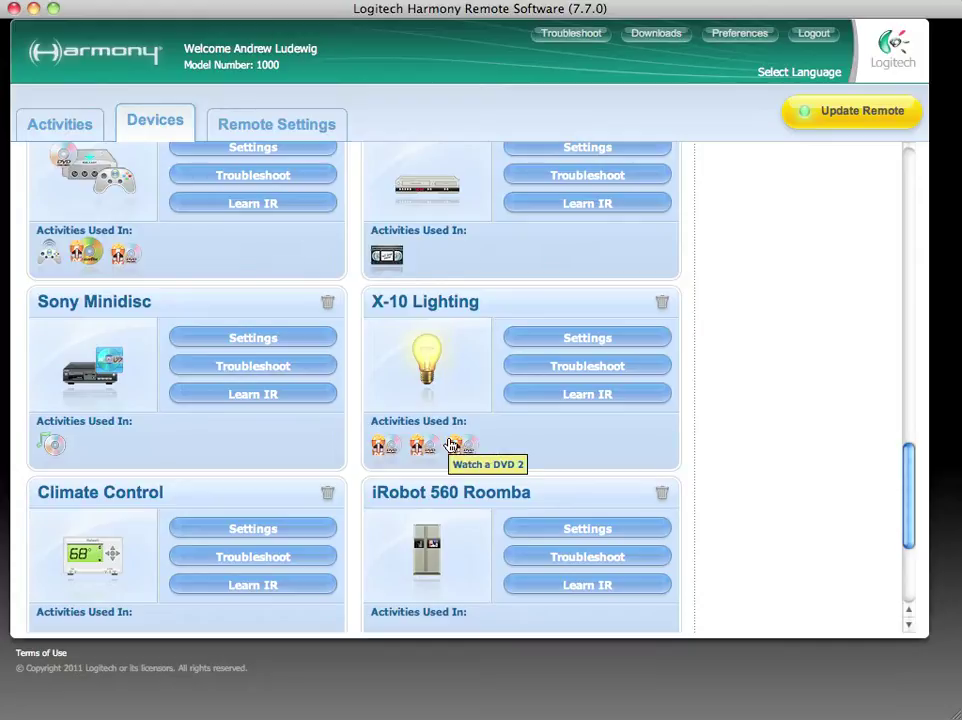
Delete the PS2 game console from the device list and confirm the deletion.
scroll(384, 356, down, 5)
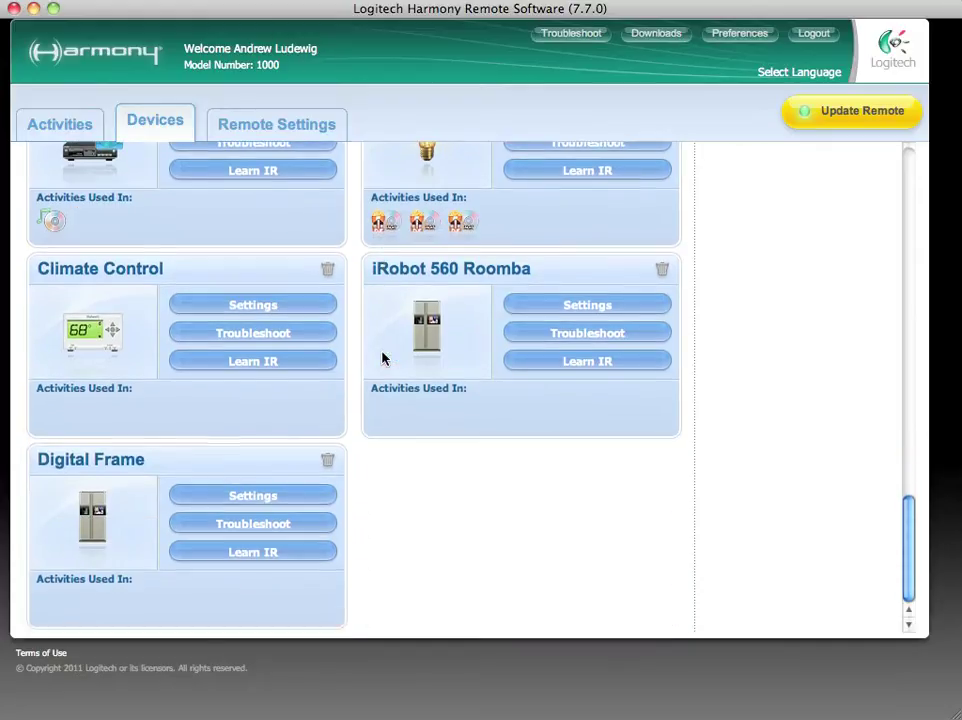
scroll(382, 358, up, 12)
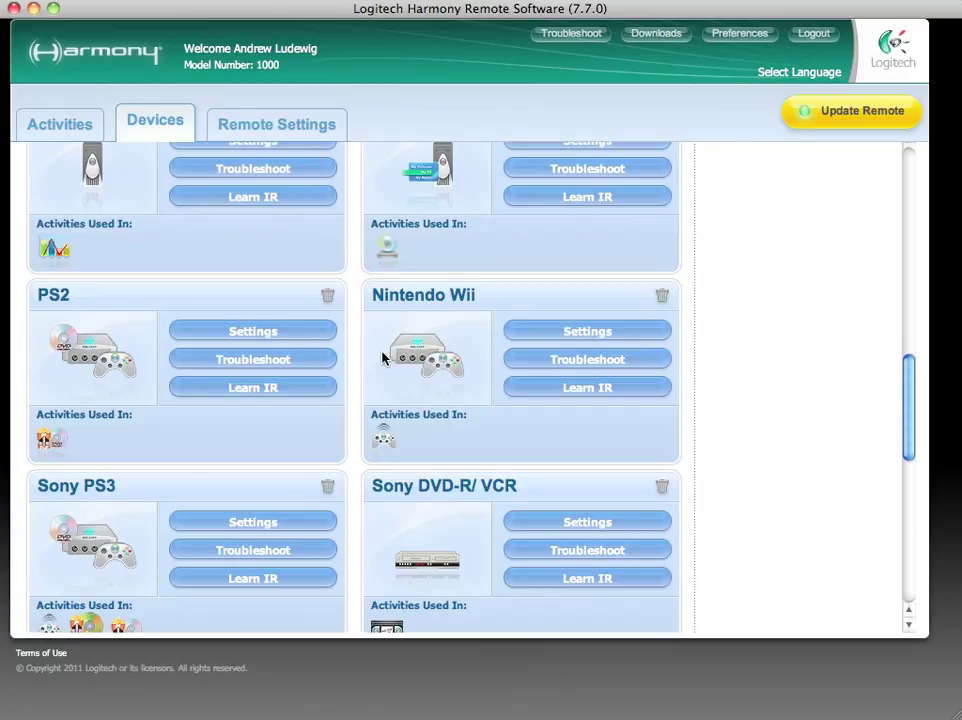
click(331, 298)
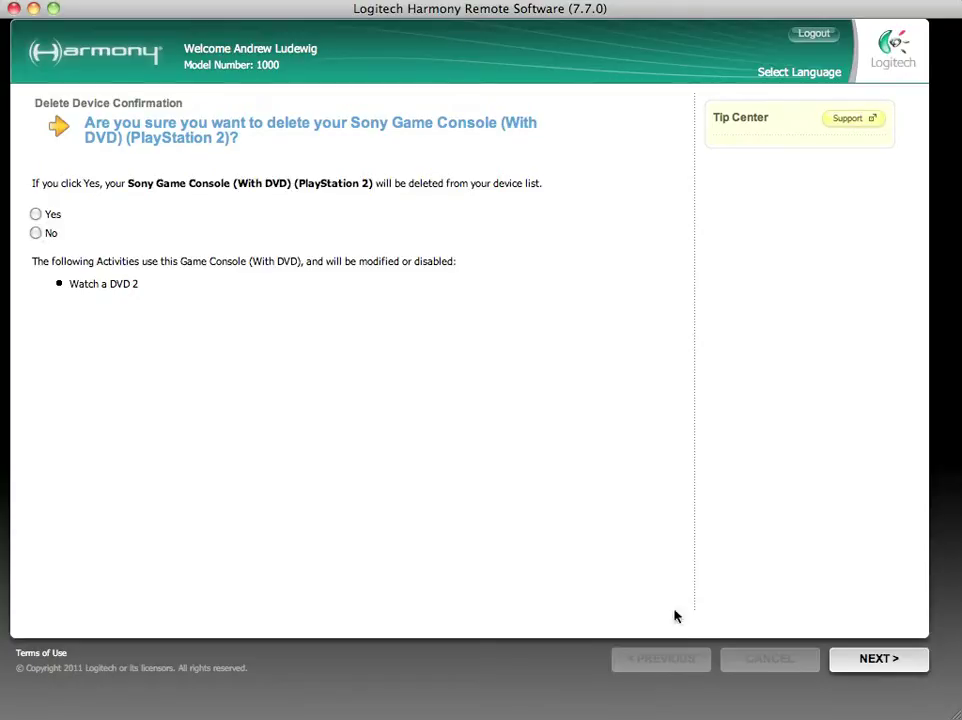
click(35, 214)
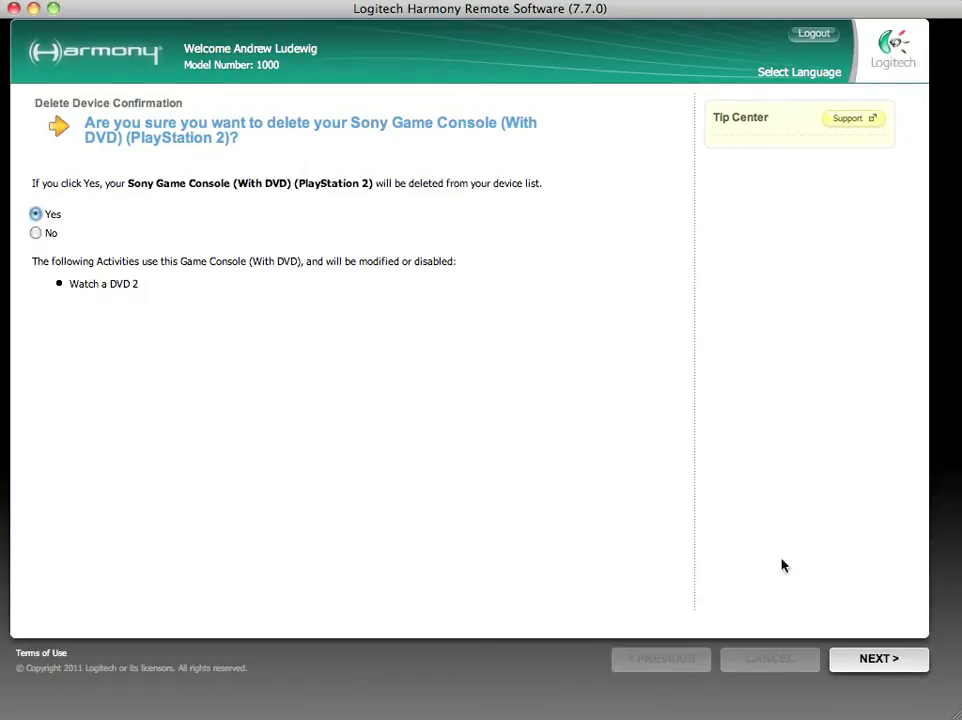
click(895, 659)
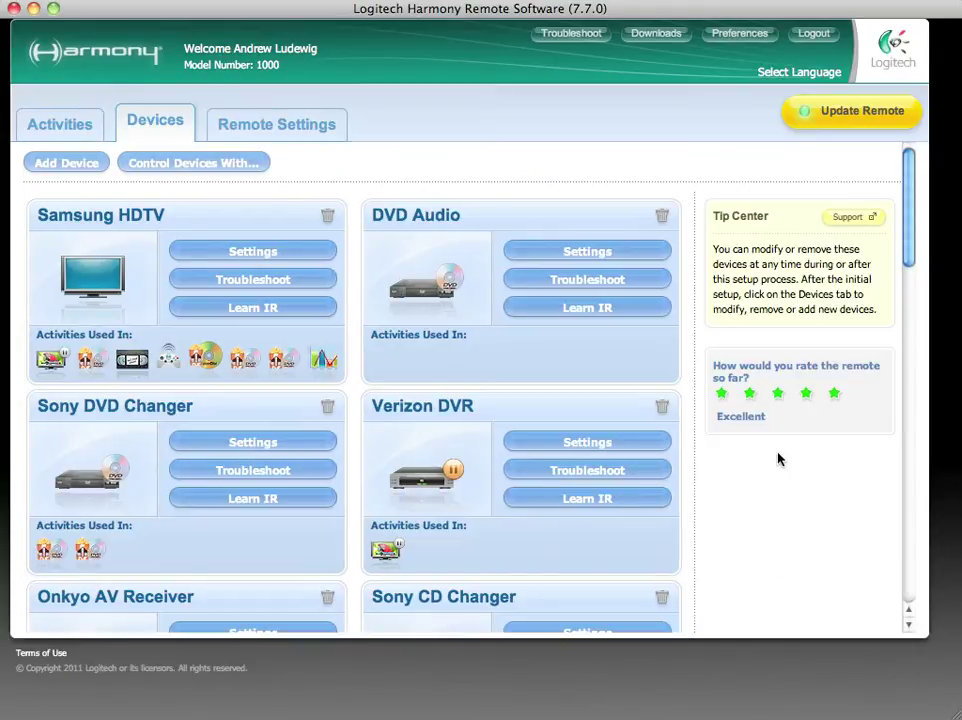
Delete the Watch a DVD 2 activity, which needs setup, from the activities list and confirm the deletion.
scroll(778, 459, down, 20)
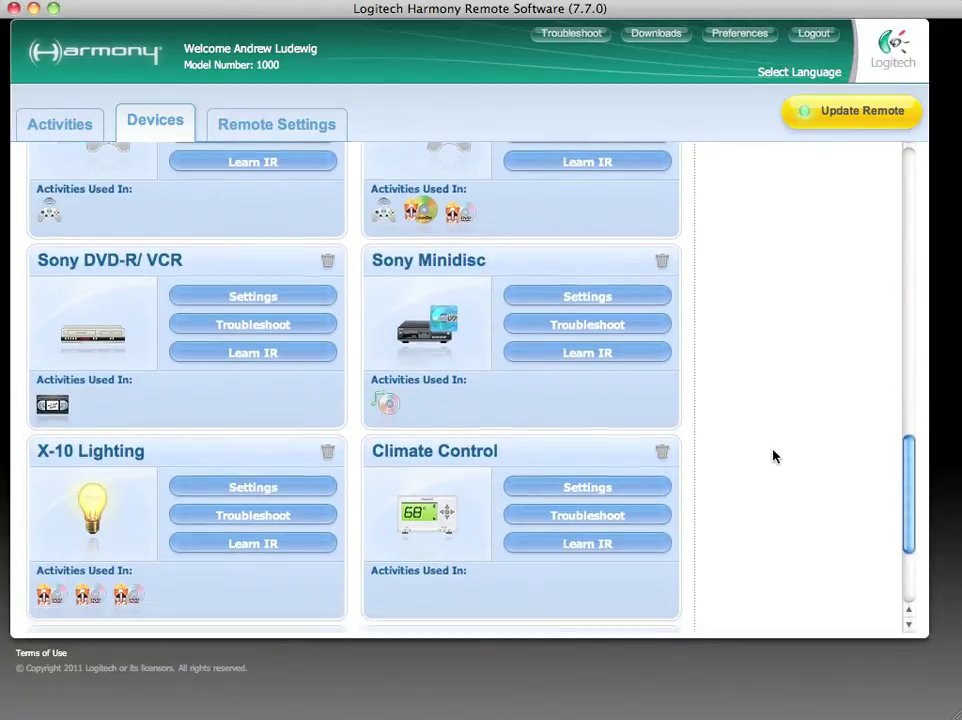
scroll(773, 456, down, 4)
scroll(773, 455, up, 3)
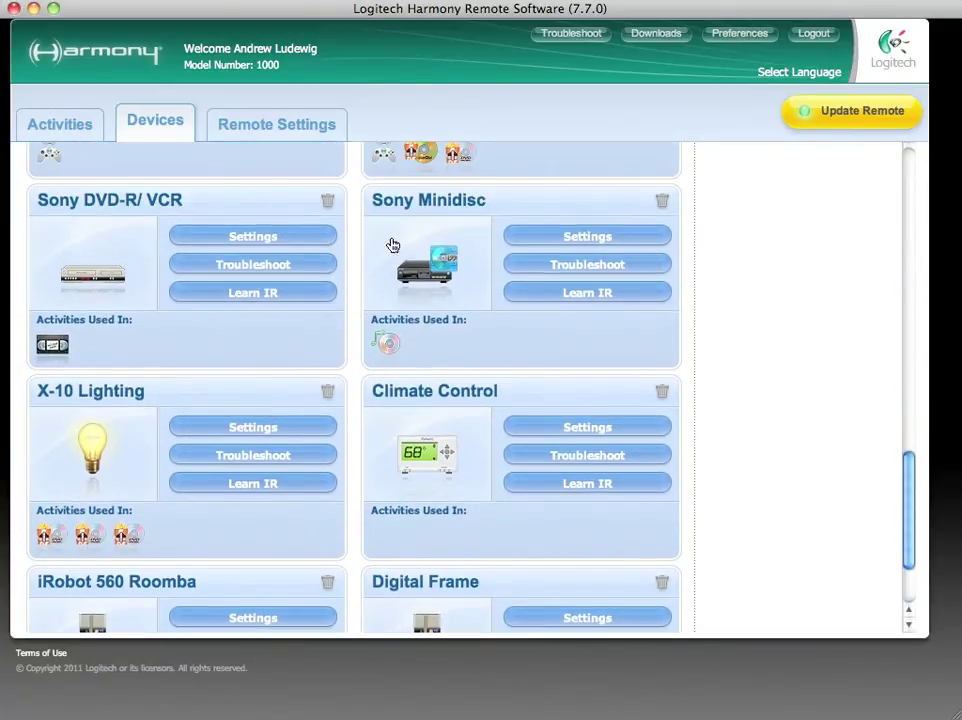
click(62, 124)
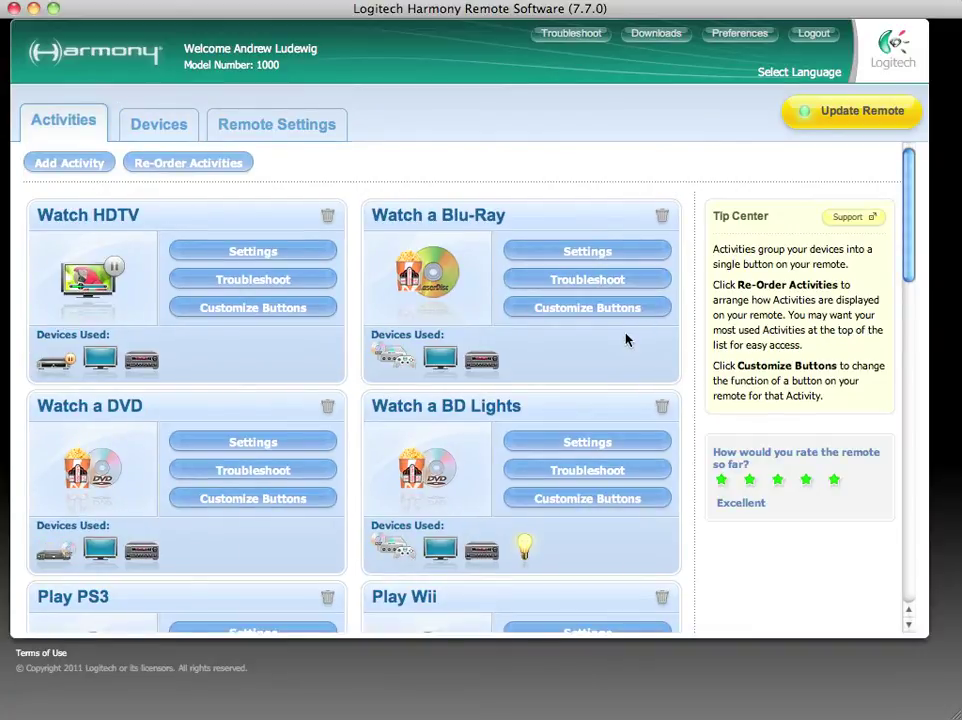
scroll(626, 340, down, 3)
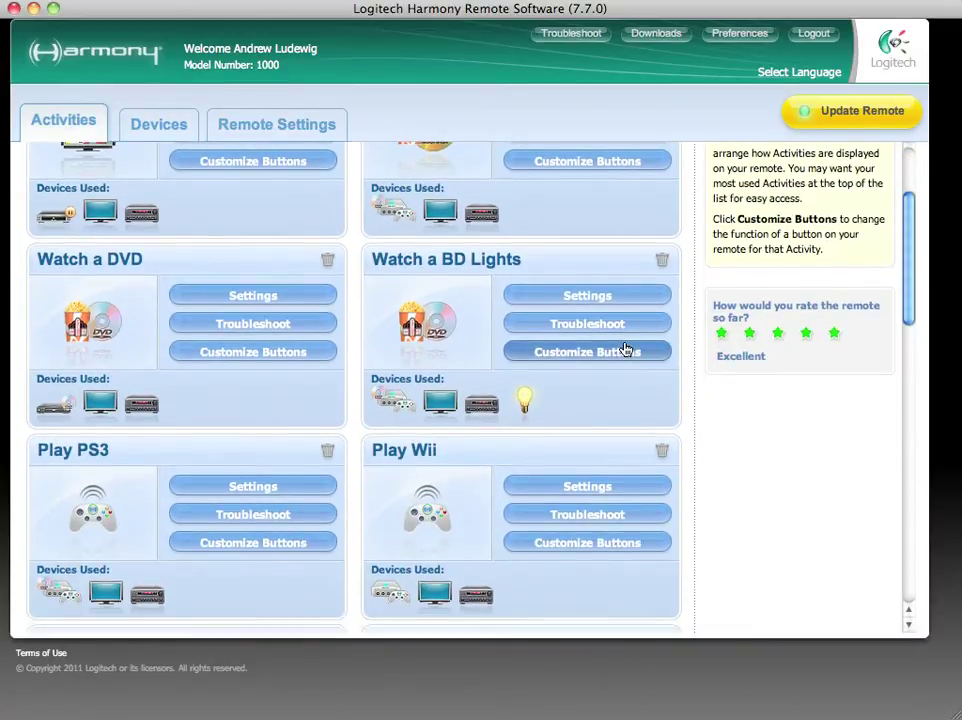
scroll(666, 393, down, 5)
scroll(712, 411, down, 5)
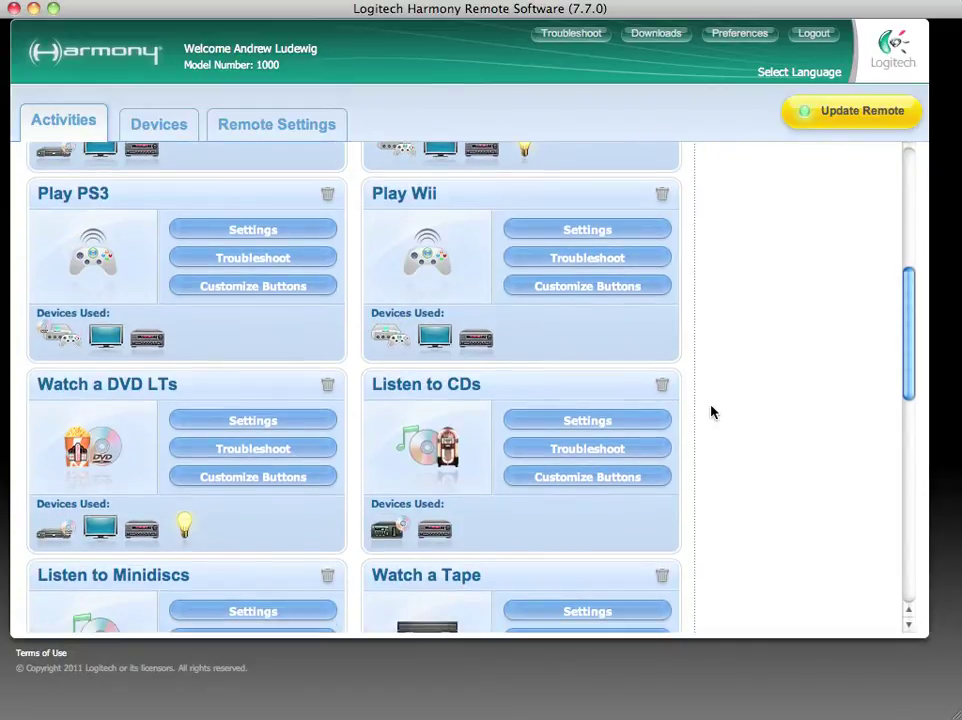
scroll(713, 410, down, 8)
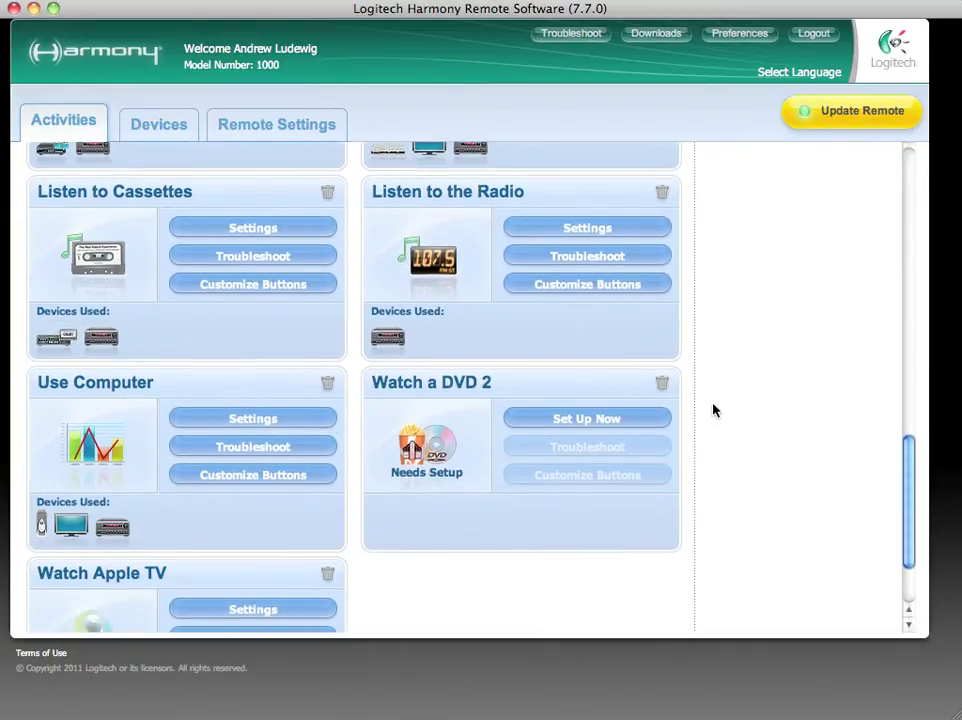
click(663, 361)
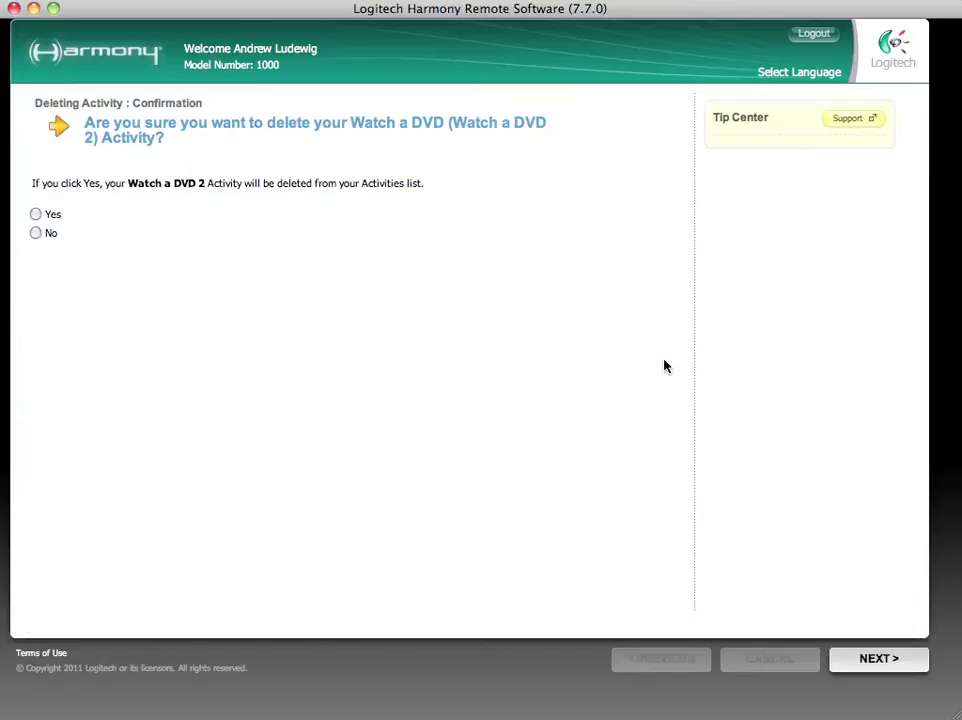
click(35, 213)
click(852, 657)
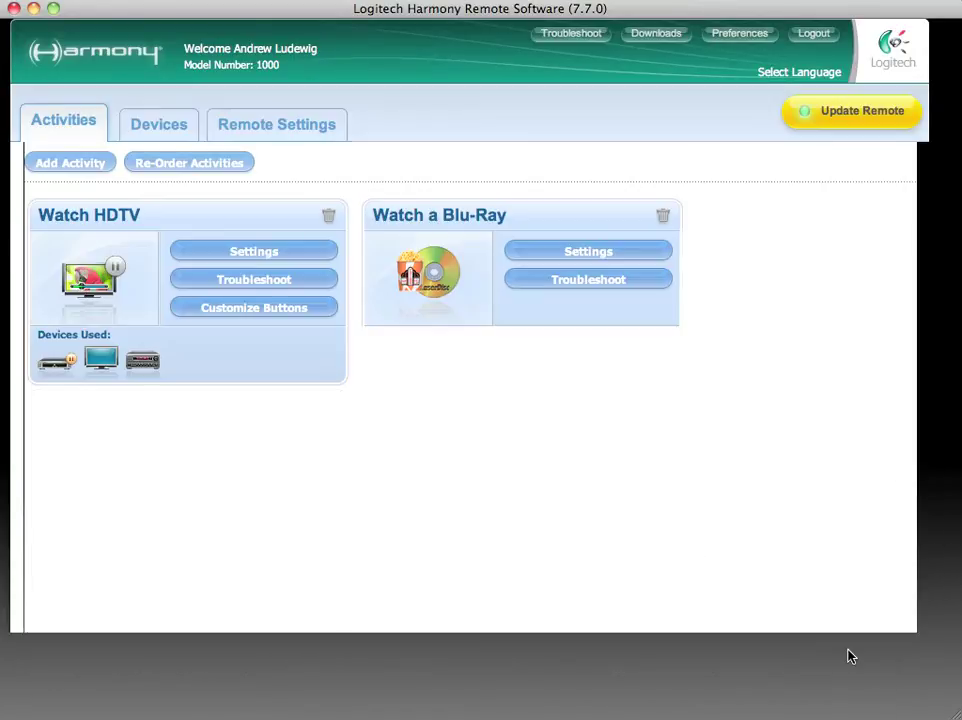
Examine the remaining activities and the devices they use, and check which activities each device is assigned to, including X-10 Lighting.
scroll(699, 542, down, 10)
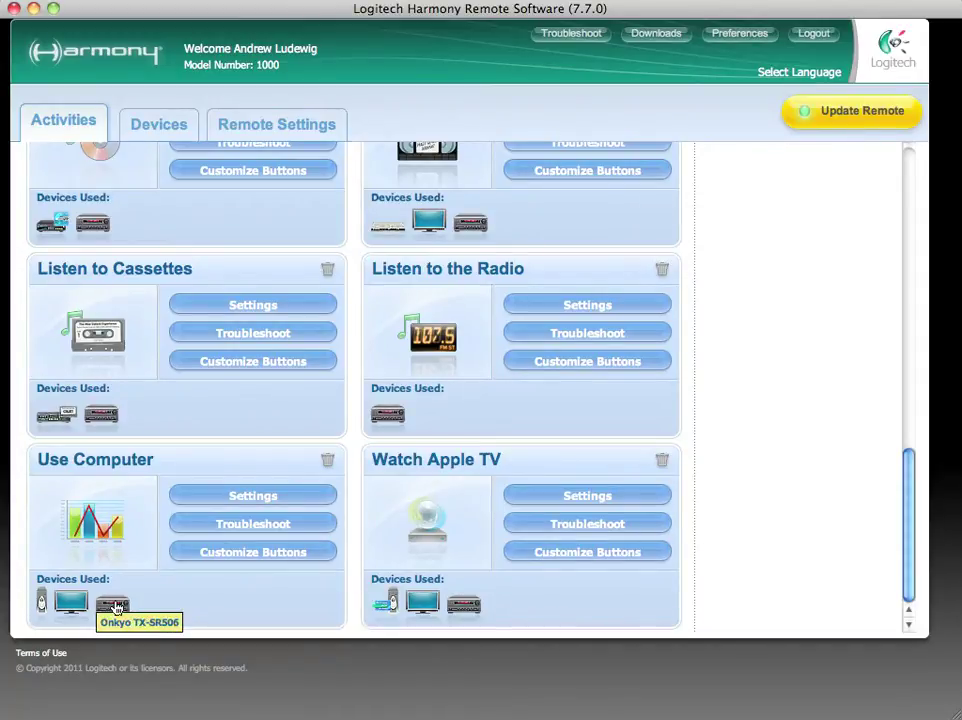
scroll(130, 600, up, 10)
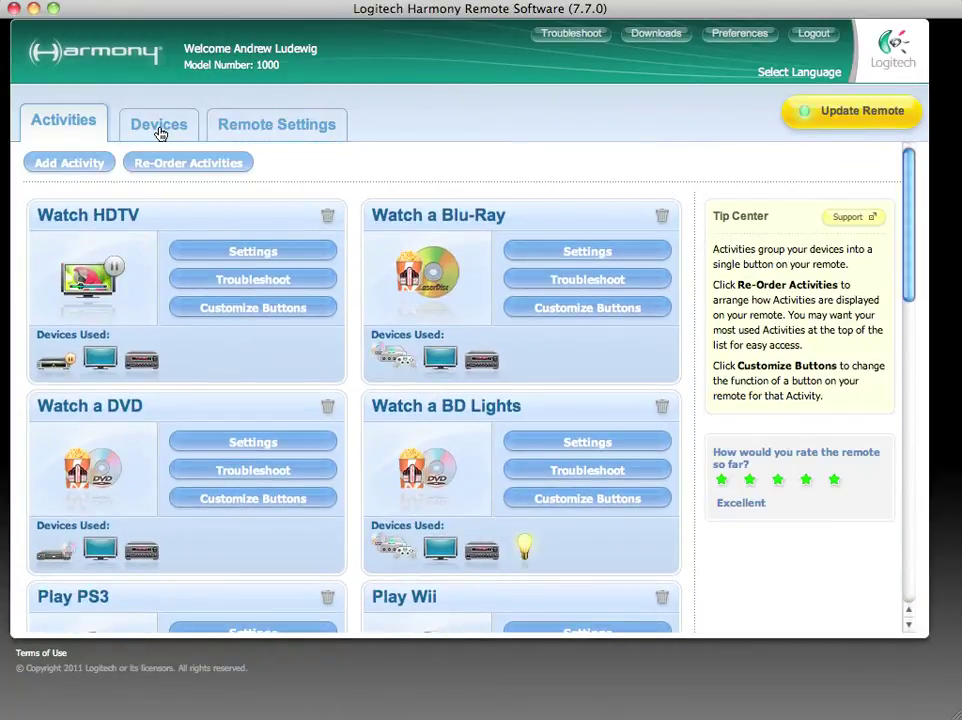
click(157, 128)
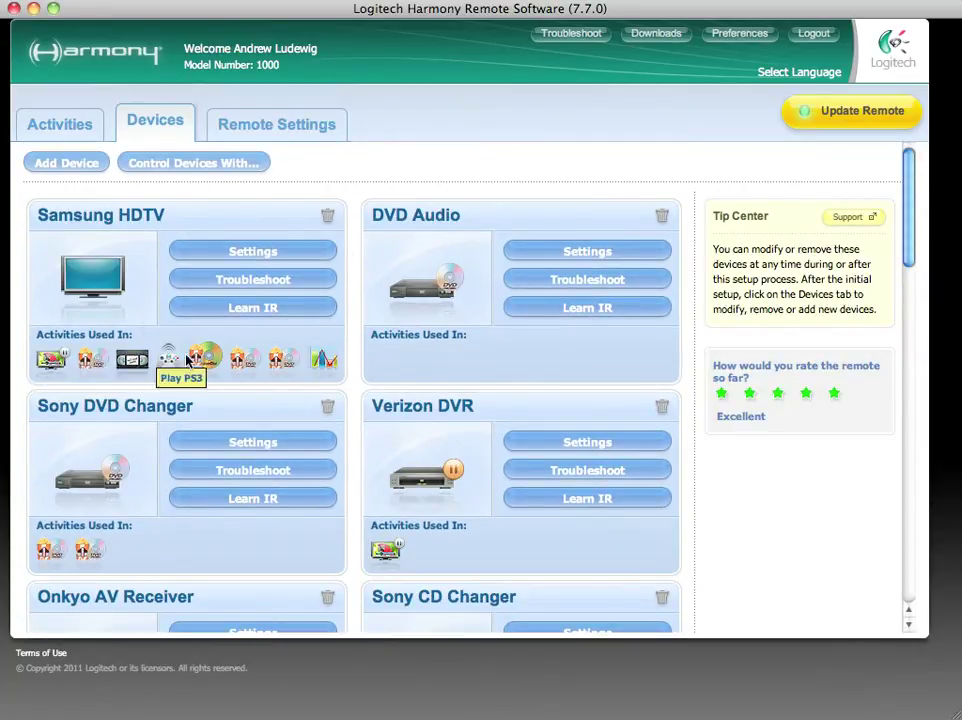
scroll(315, 365, down, 10)
scroll(330, 370, up, 7)
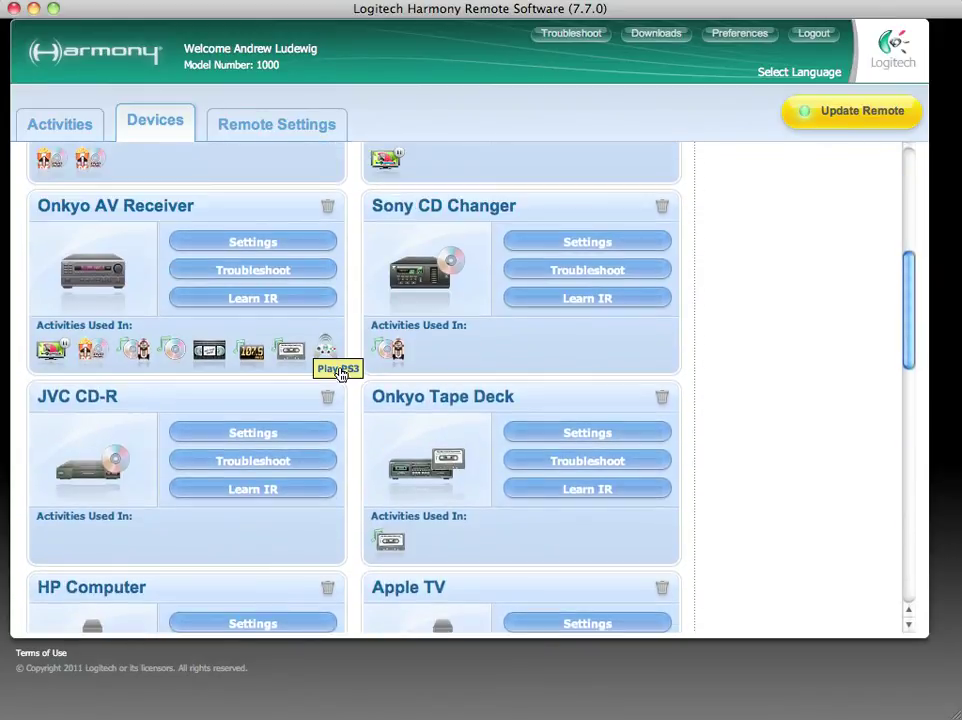
scroll(773, 395, down, 10)
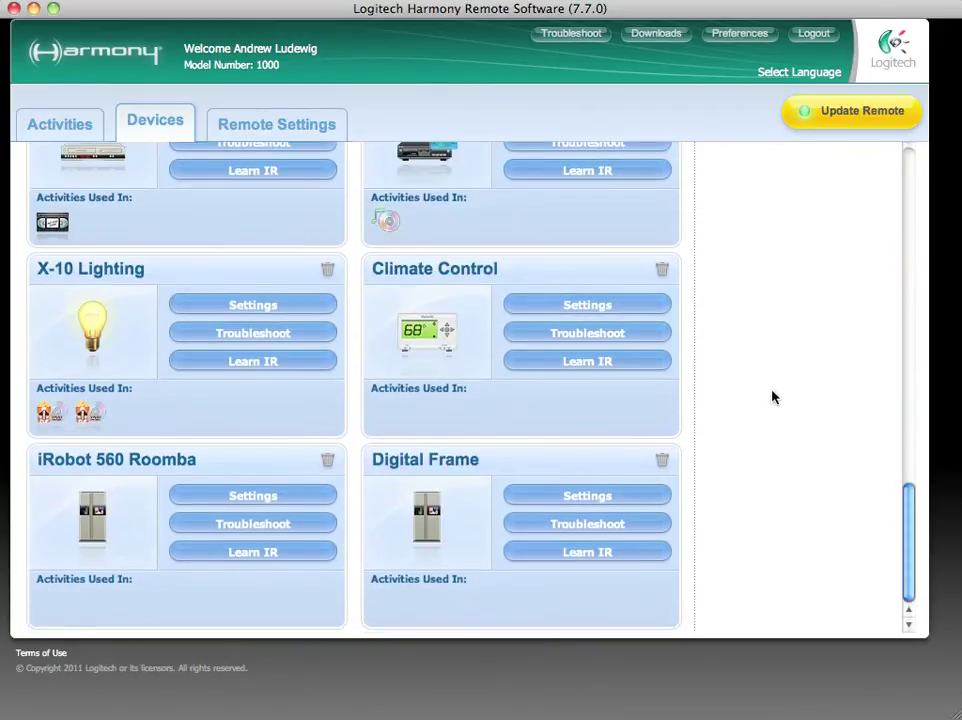
scroll(773, 397, up, 4)
scroll(740, 415, down, 2)
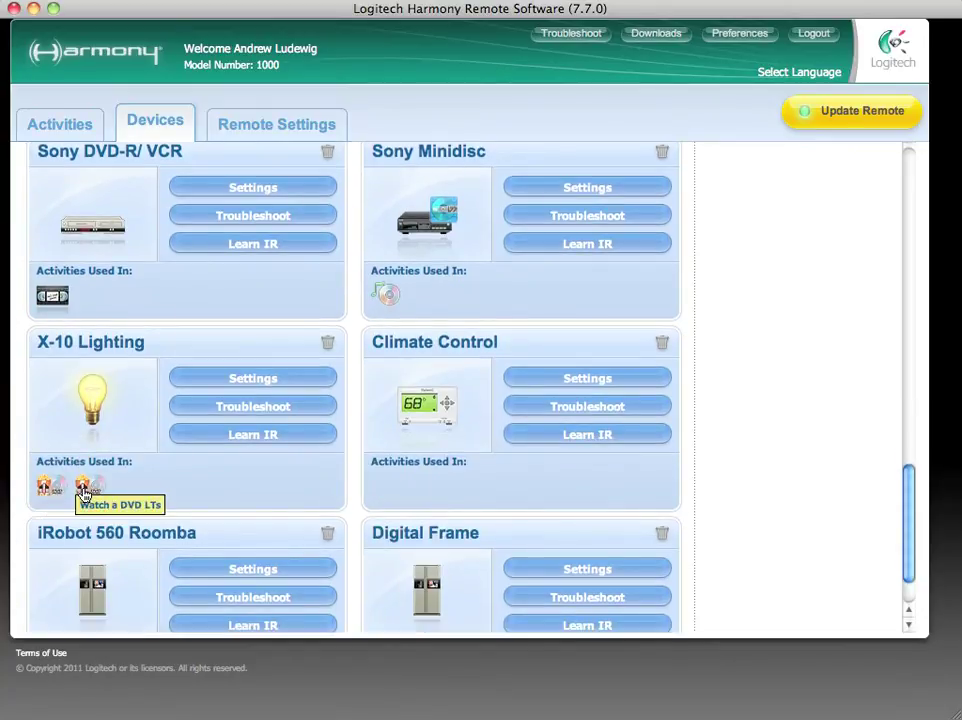
Review the X-10 Lighting device options and its advanced setup for leaving the light controller on, cancel the setup and return to the device list.
click(242, 380)
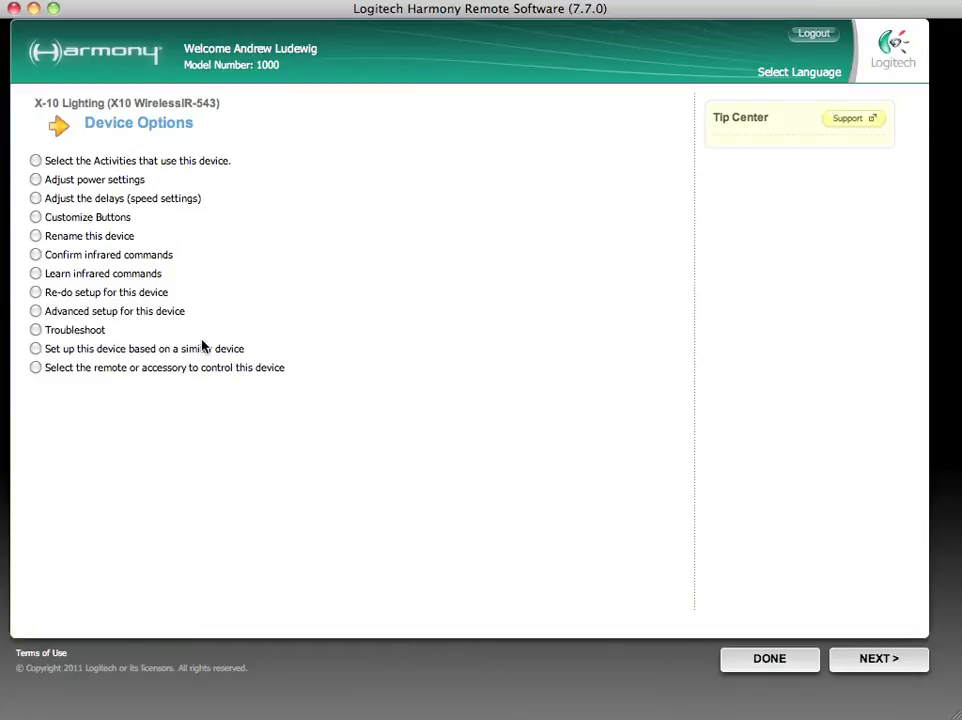
click(35, 218)
click(36, 198)
click(38, 237)
click(36, 311)
click(852, 661)
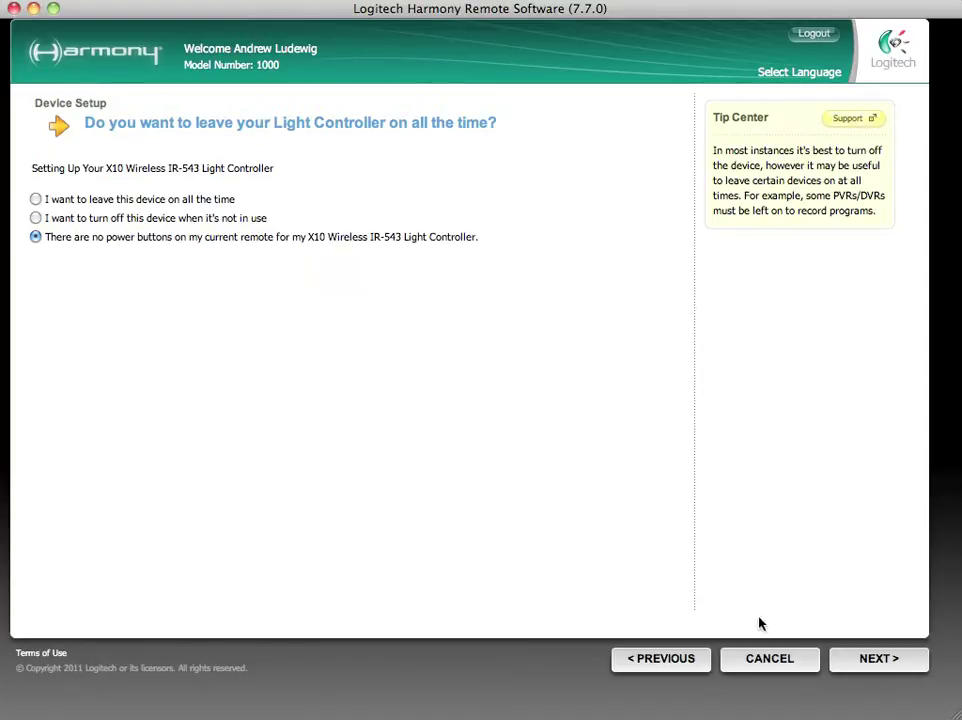
click(737, 664)
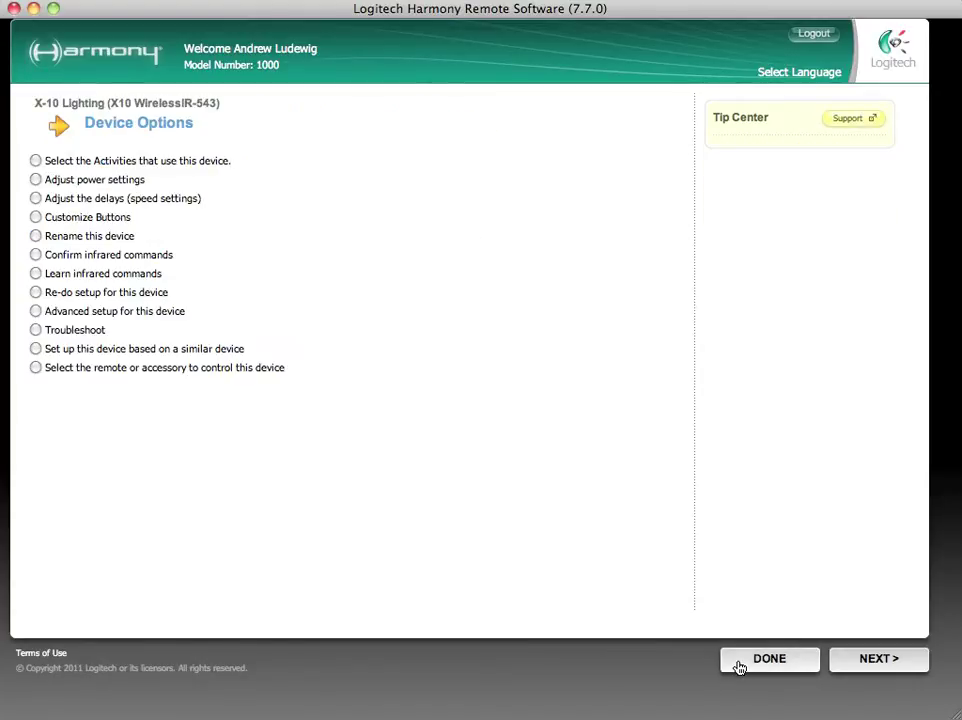
click(748, 662)
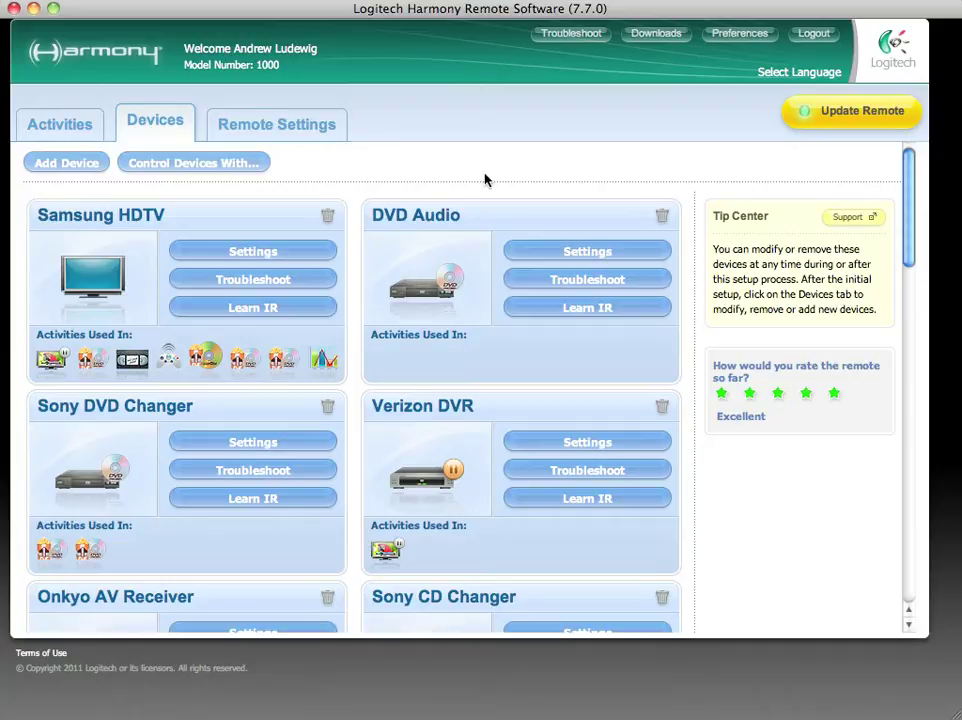
Open the settings review of the Watch a BD Lights activity to see its device statuses and actions.
click(88, 131)
scroll(391, 148, down, 3)
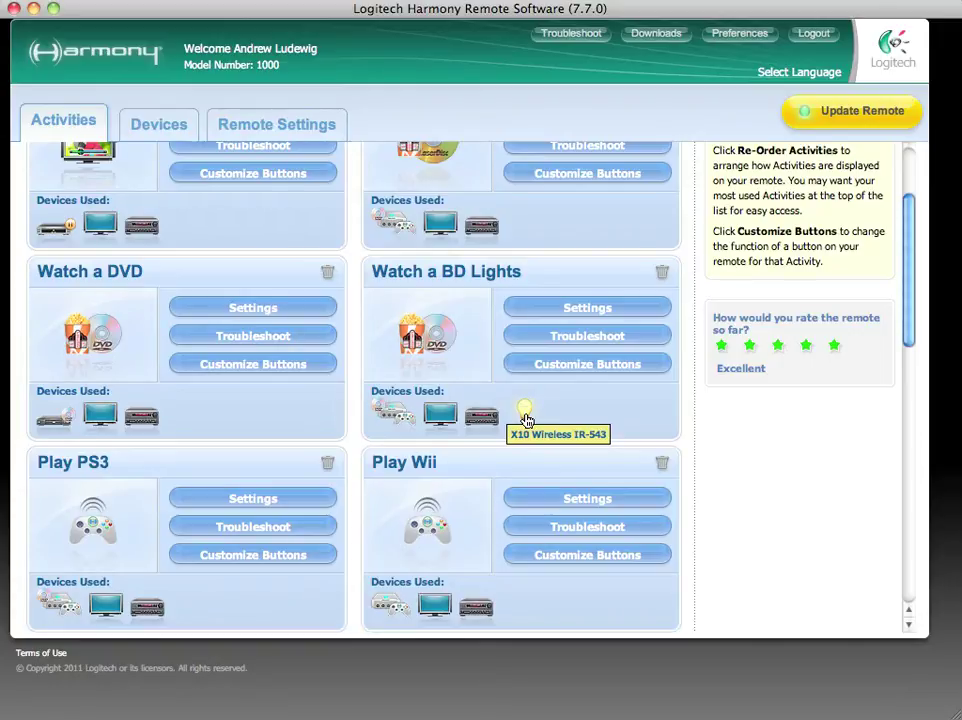
scroll(527, 420, up, 3)
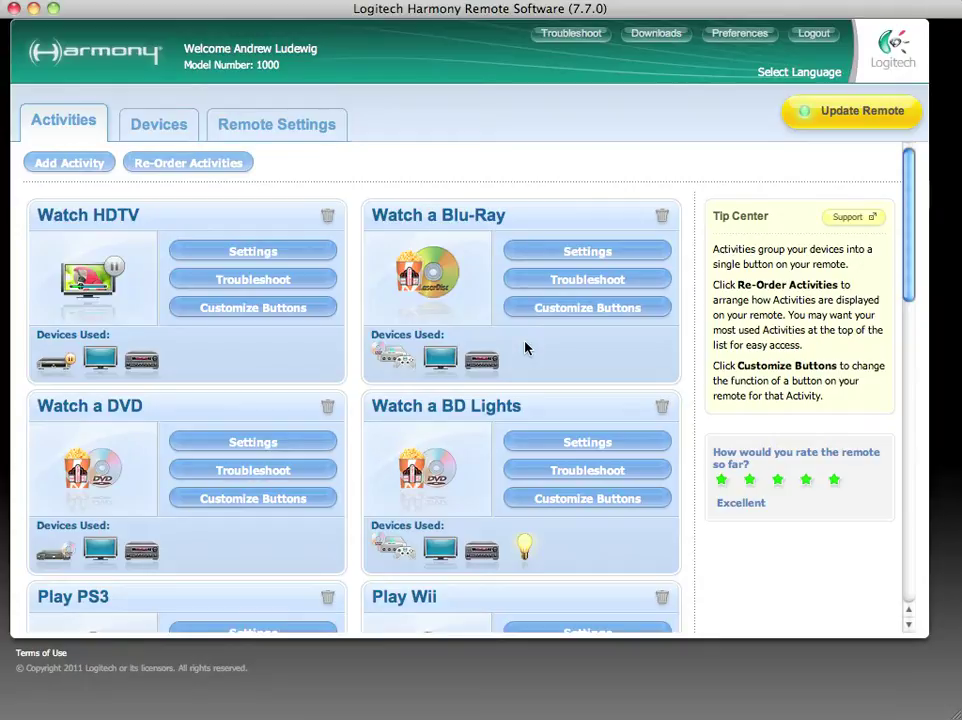
click(574, 444)
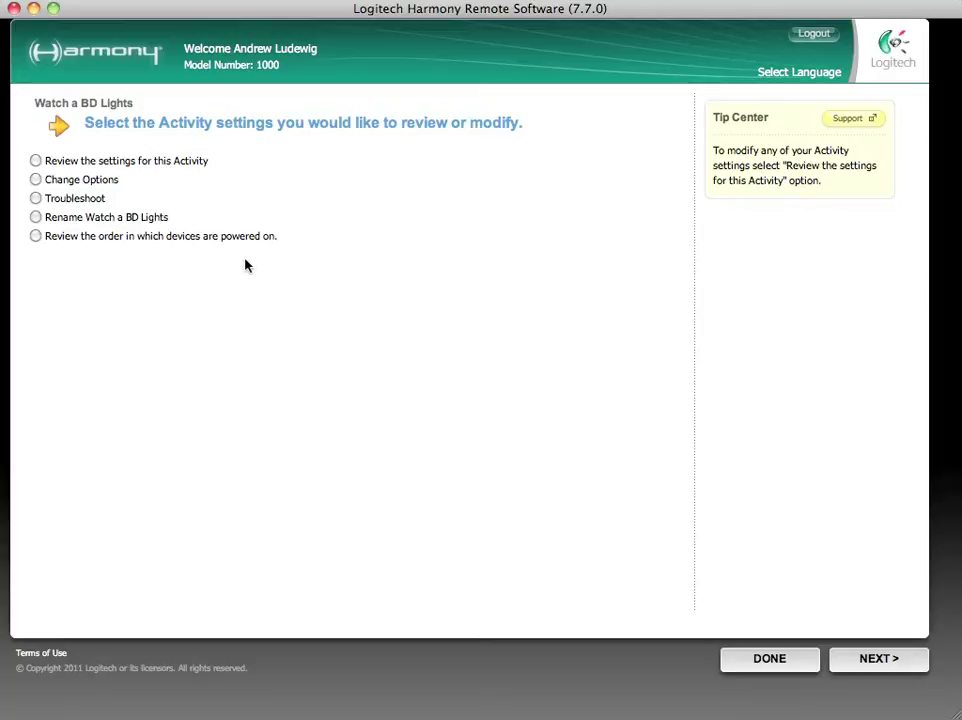
click(36, 161)
click(864, 662)
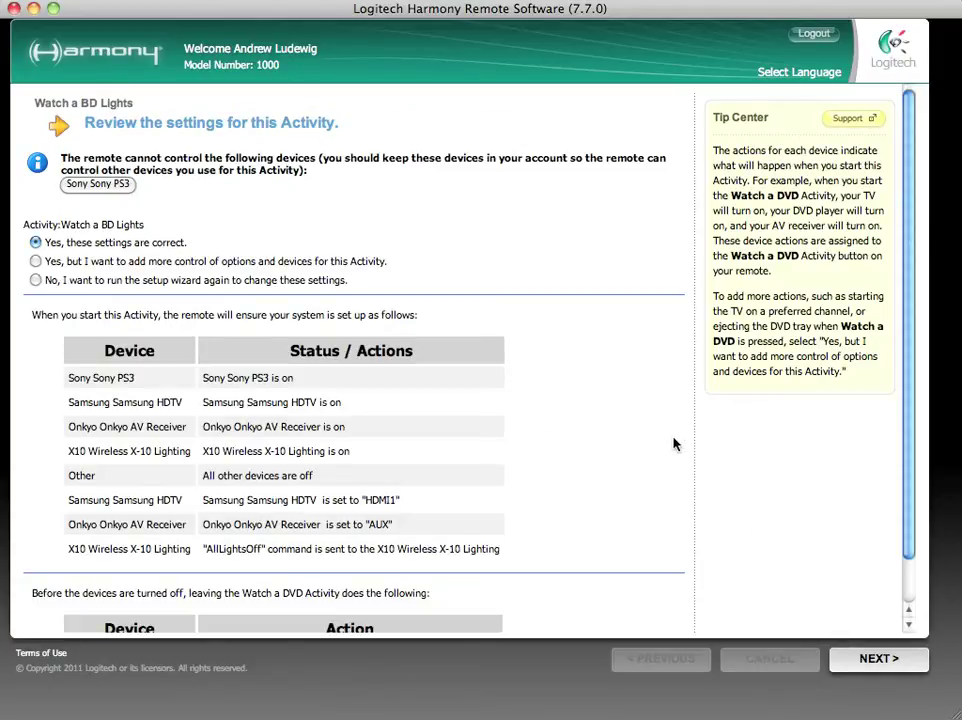
Examine the X-10 Lighting commands sent when the Watch a BD Lights activity starts and ends, and close the activity's settings.
scroll(670, 442, down, 2)
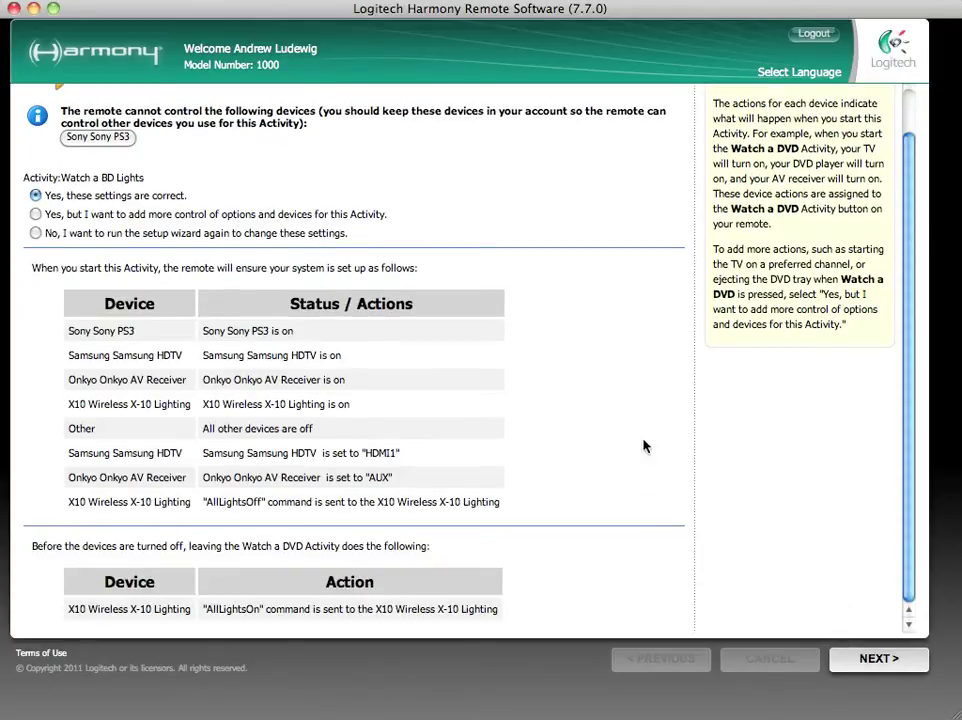
drag(71, 502, 465, 514)
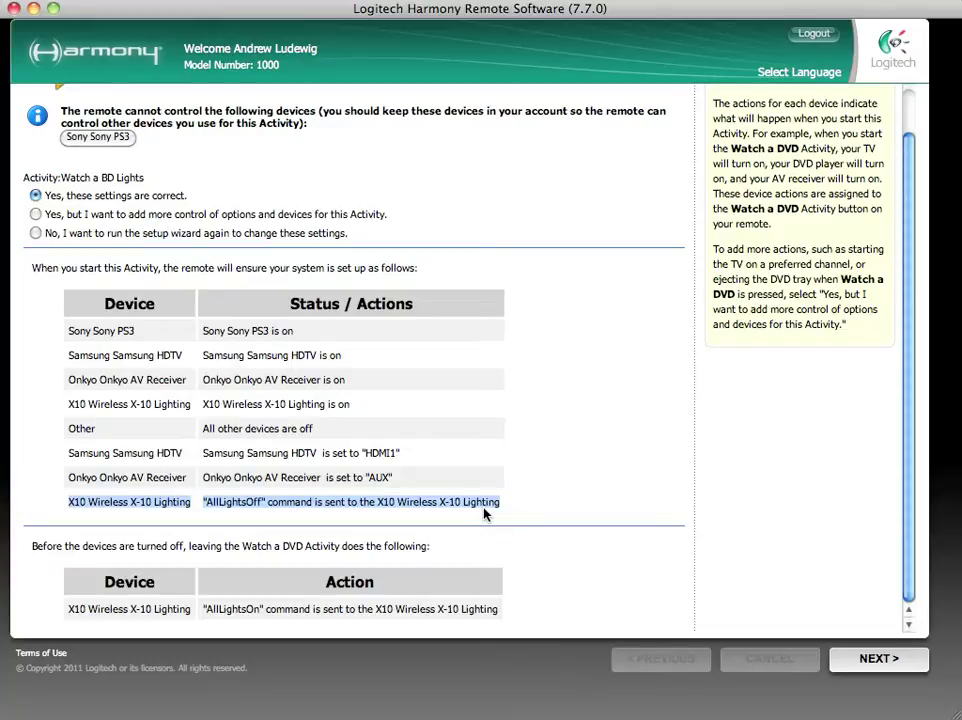
click(516, 505)
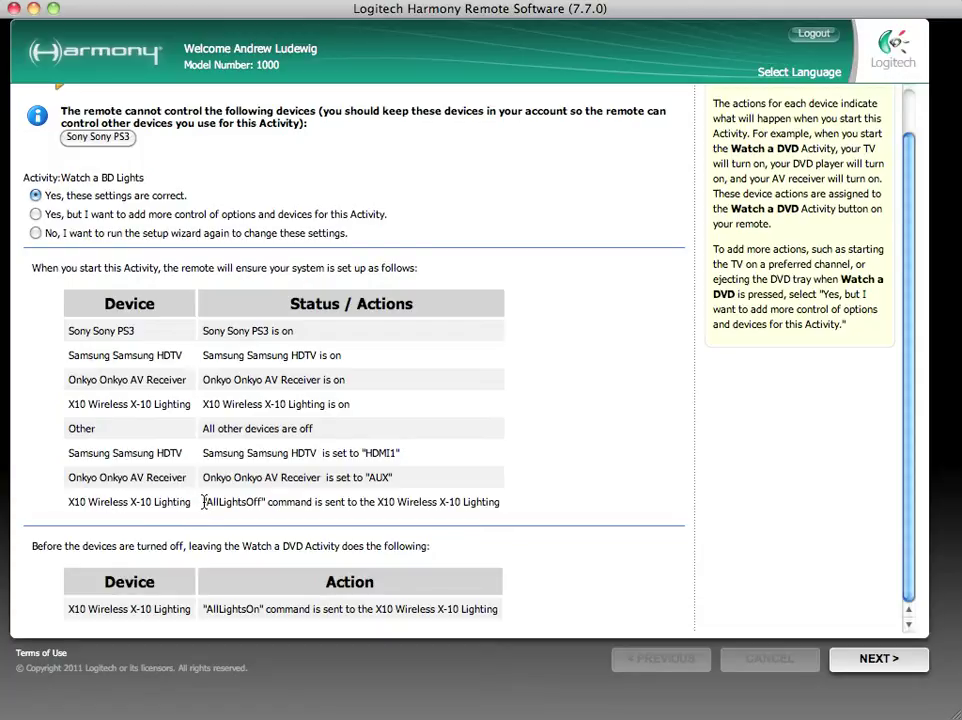
drag(204, 501, 502, 507)
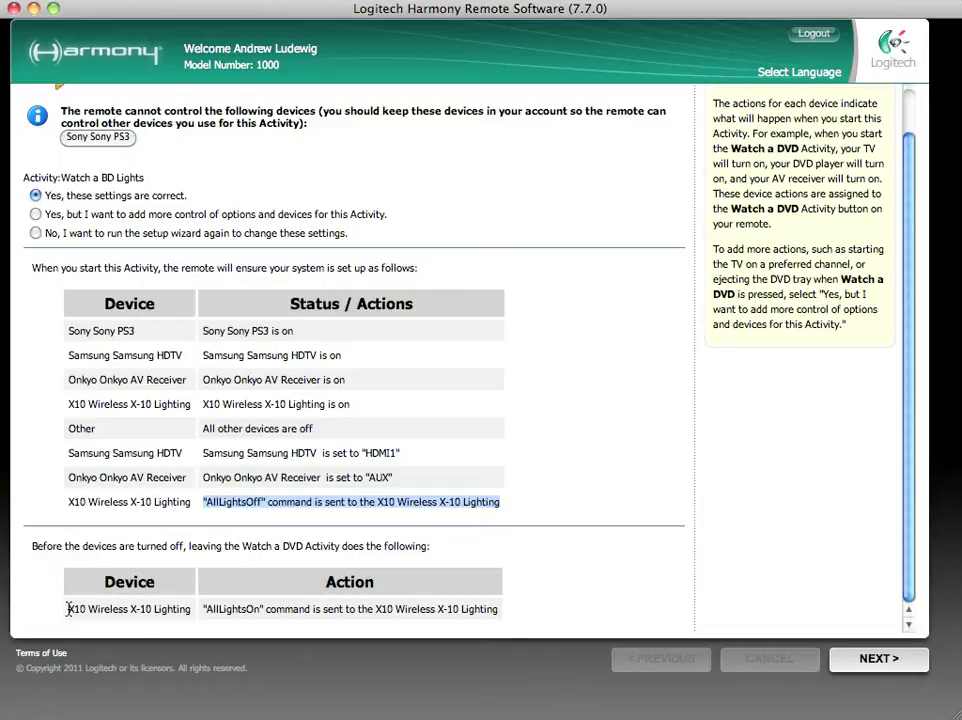
drag(66, 609, 481, 614)
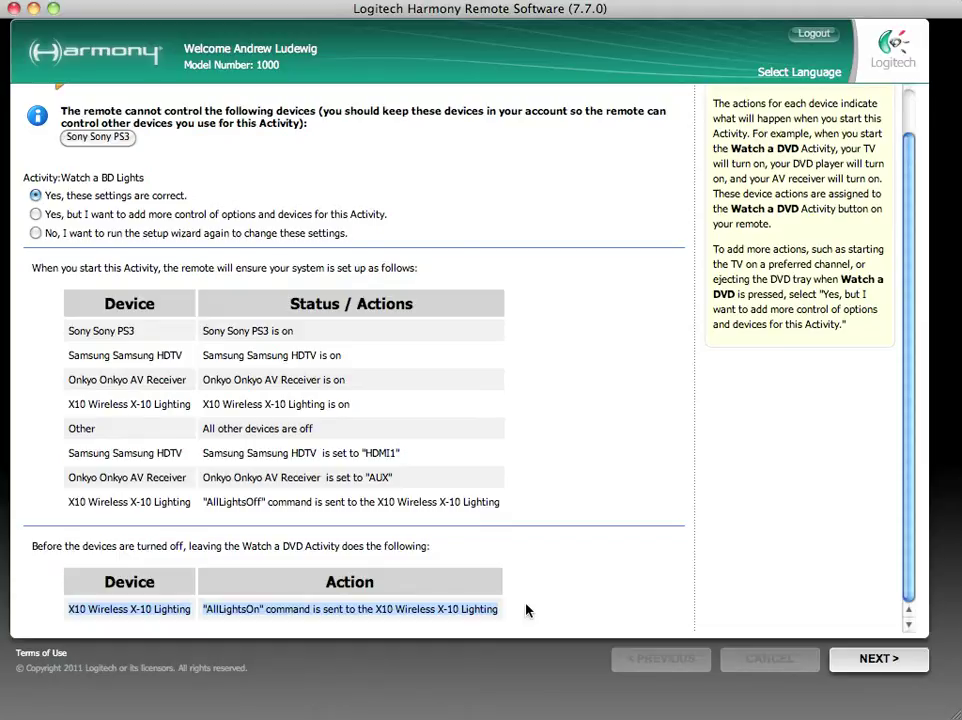
click(855, 660)
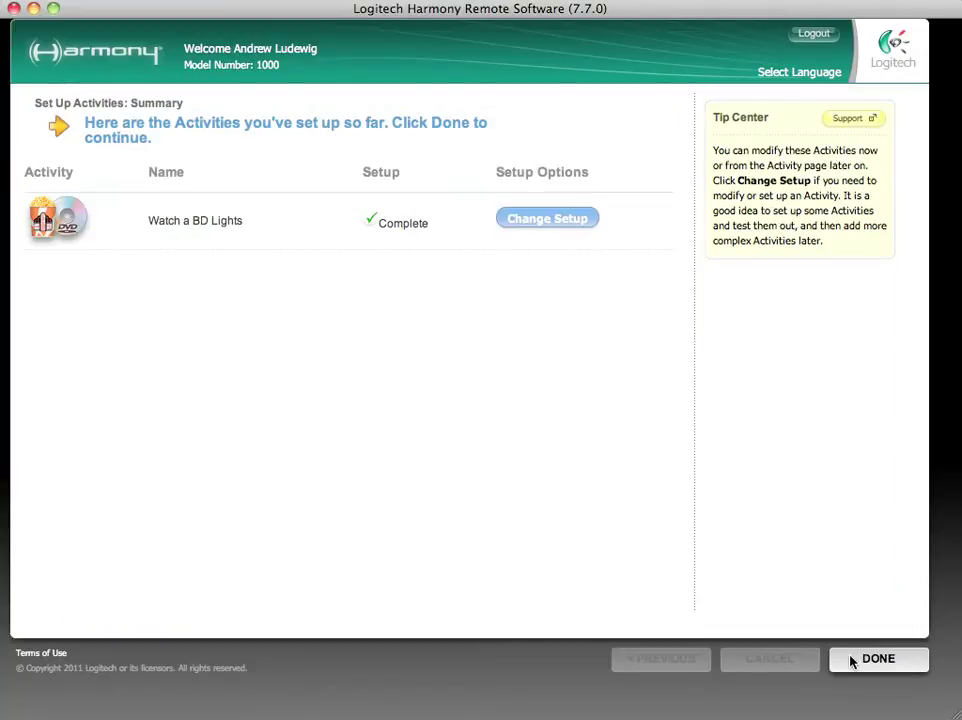
click(852, 661)
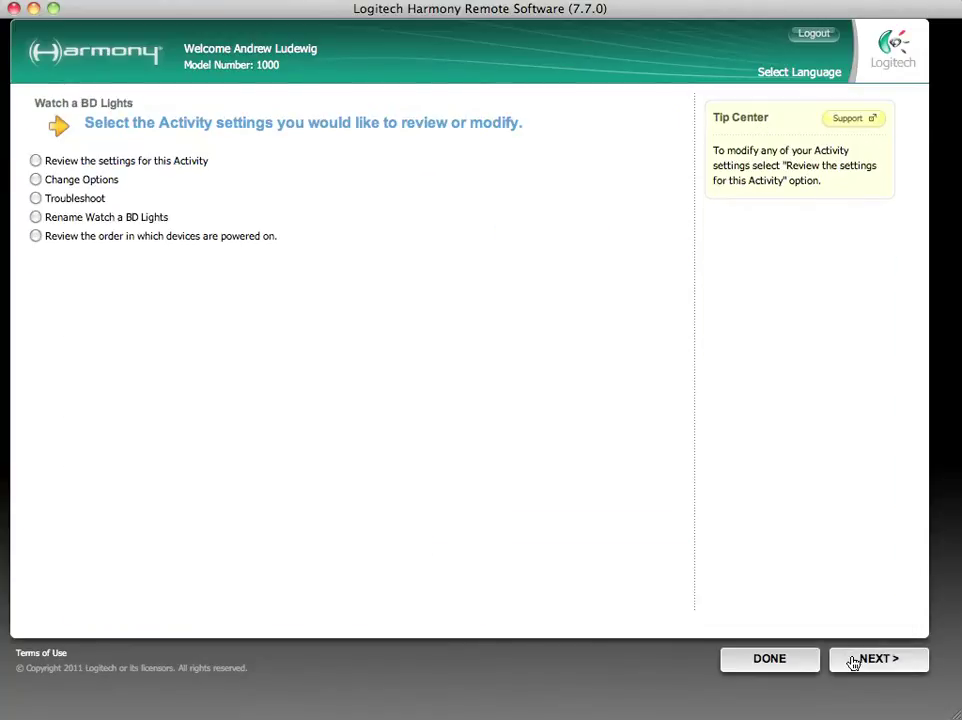
click(790, 660)
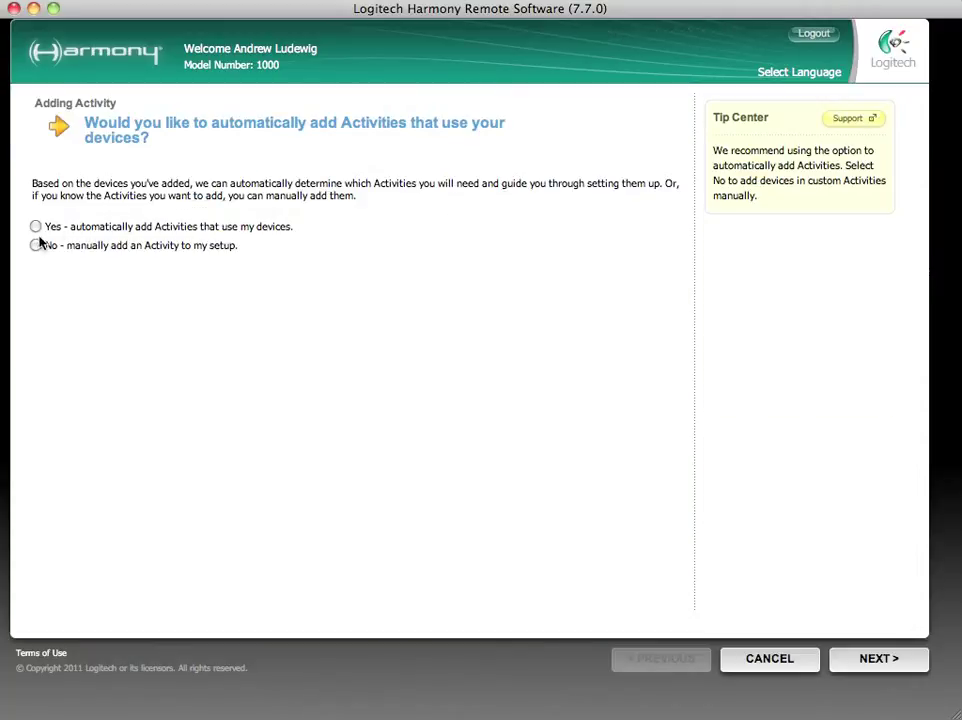
Manually add a new activity of type Watch DVD or Laserdisc, using Watch a DVD (DVD player), and start its setup.
click(35, 247)
click(886, 668)
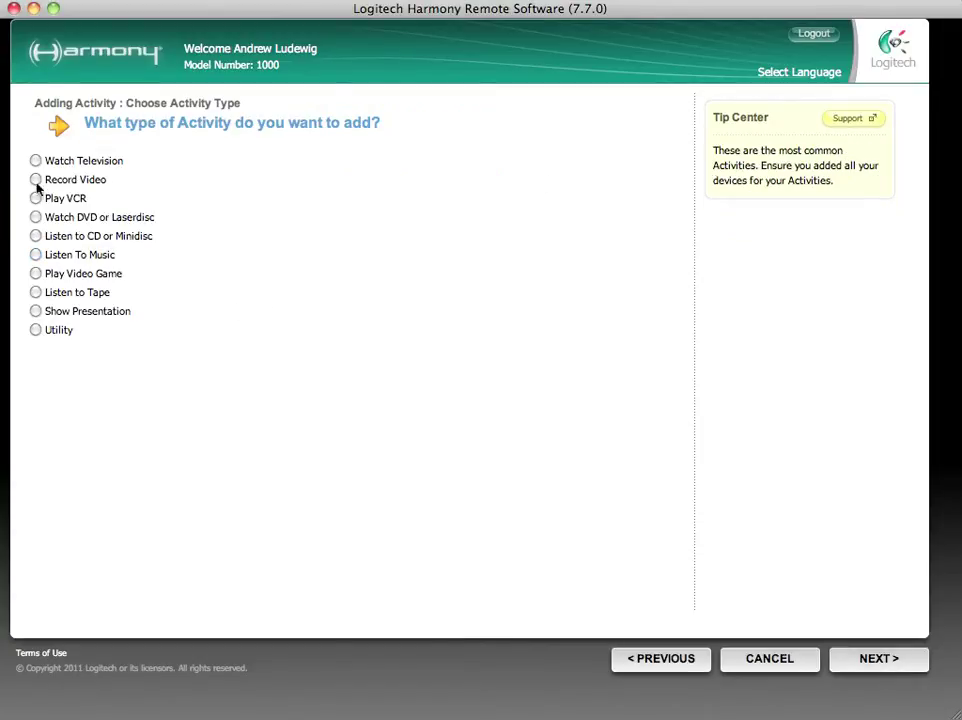
click(35, 217)
click(900, 672)
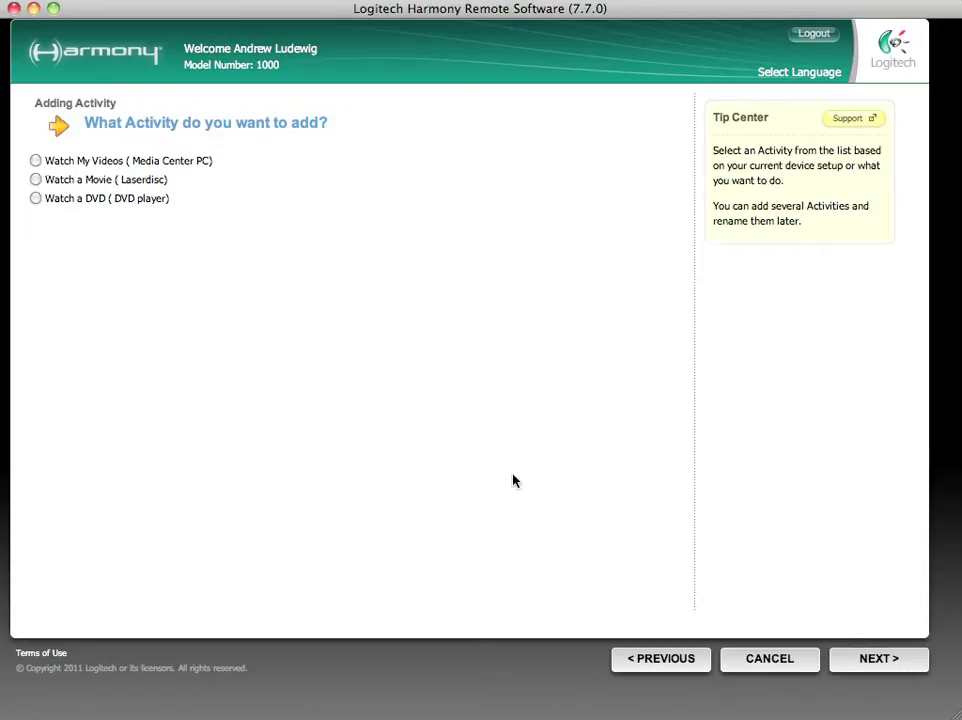
click(857, 668)
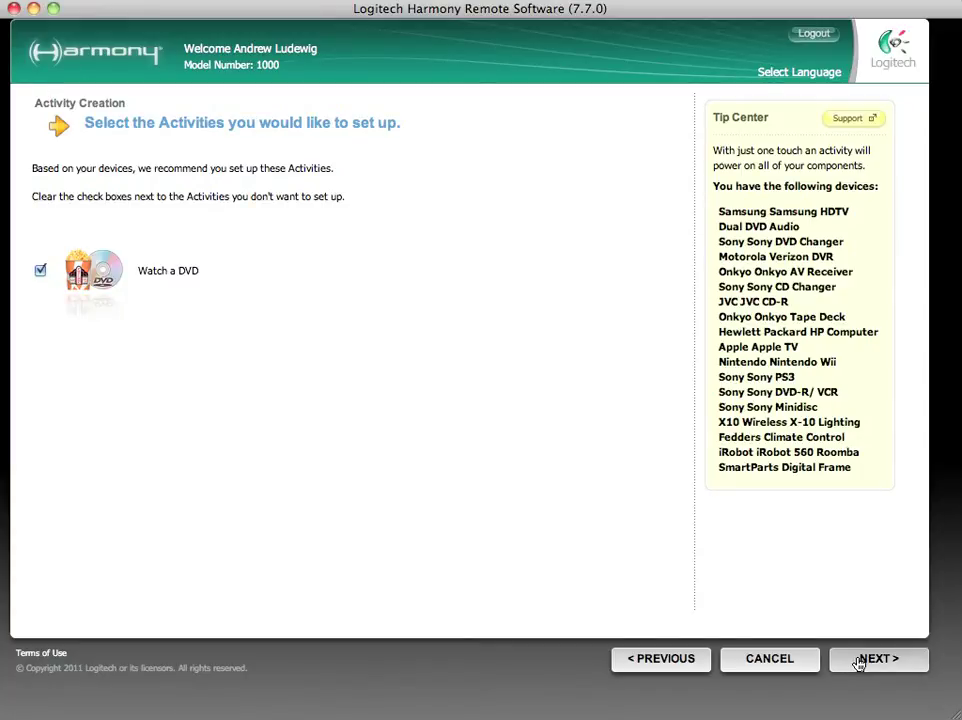
click(857, 662)
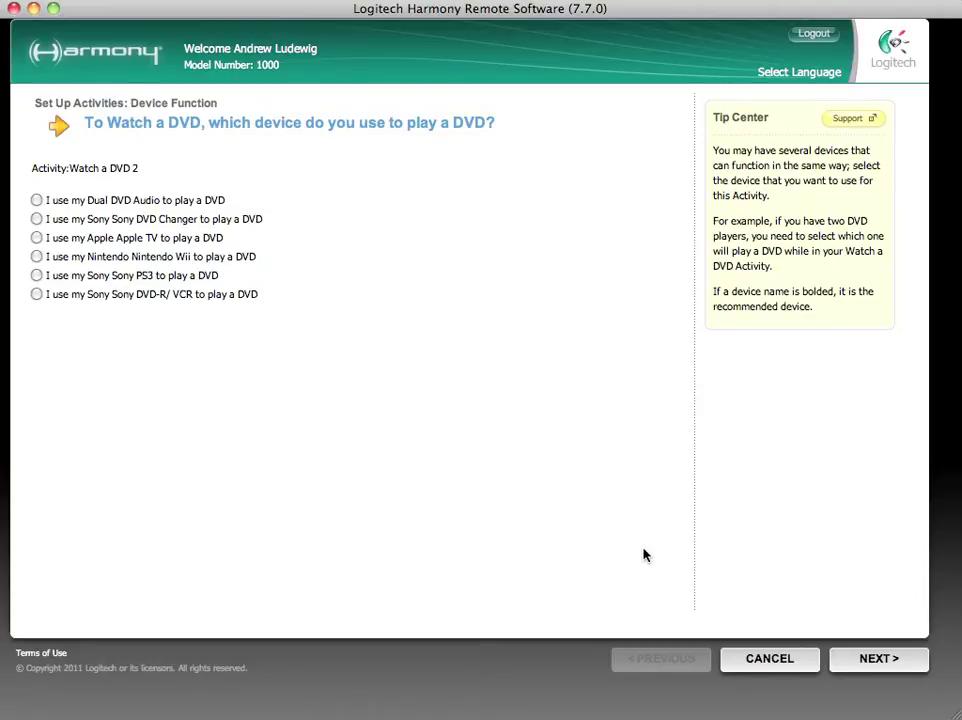
Assign the Sony DVD Changer to play the DVD, the Samsung HDTV to display video and the Onkyo AV Receiver to control the volume.
click(36, 219)
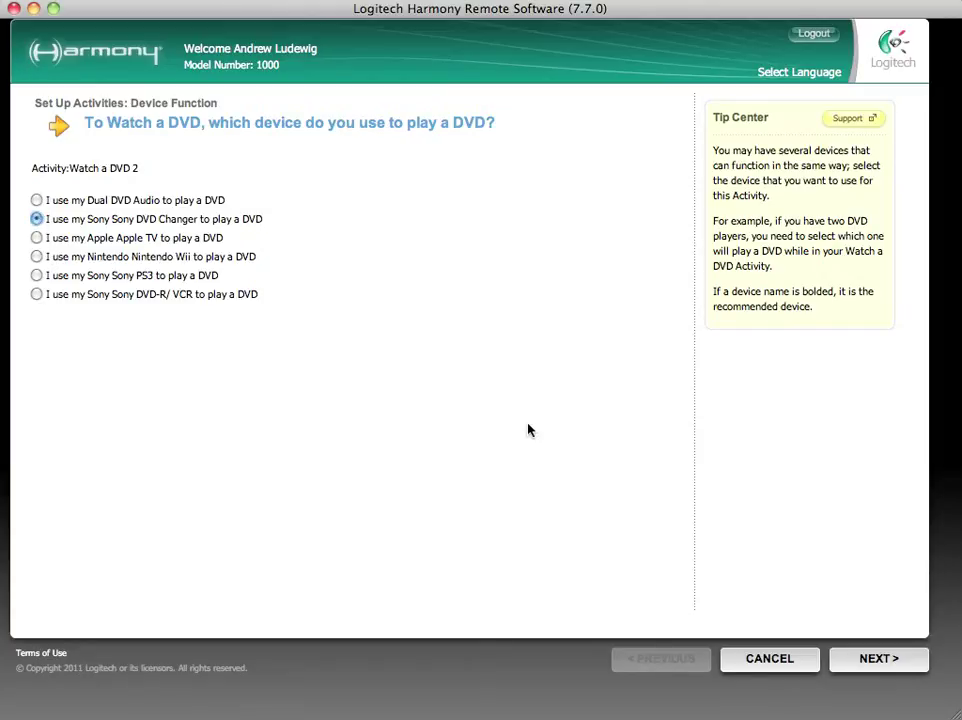
click(873, 660)
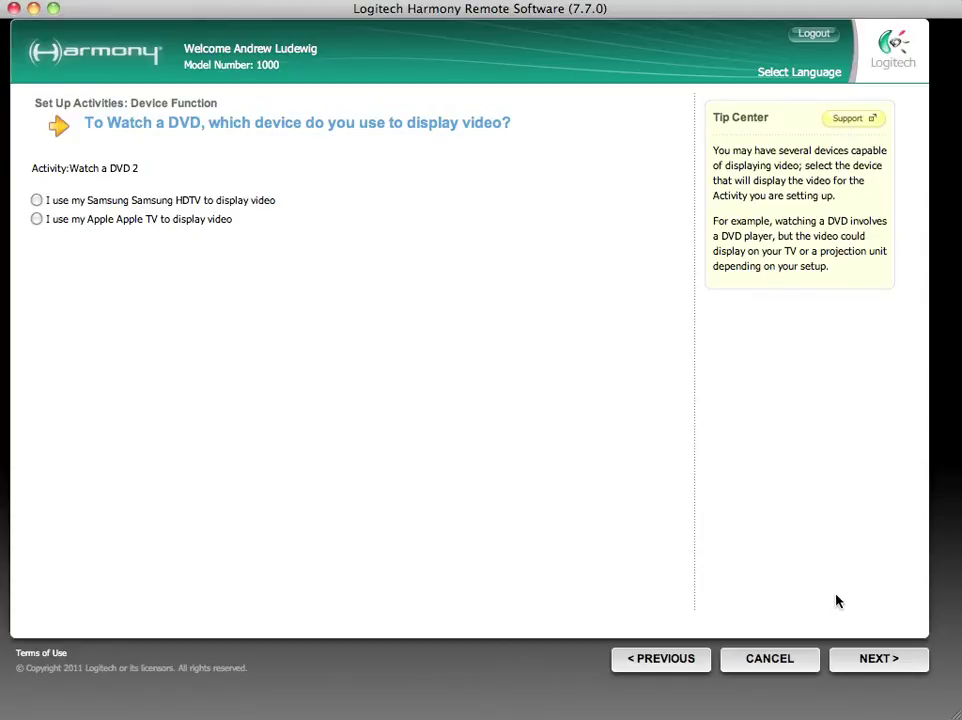
click(36, 200)
click(879, 672)
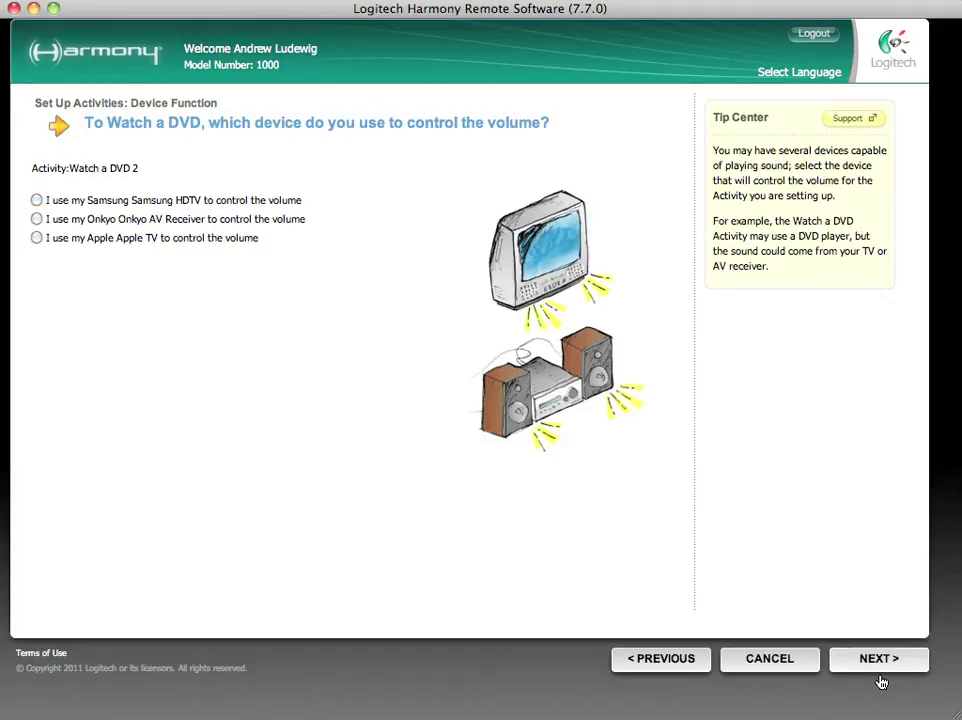
click(36, 219)
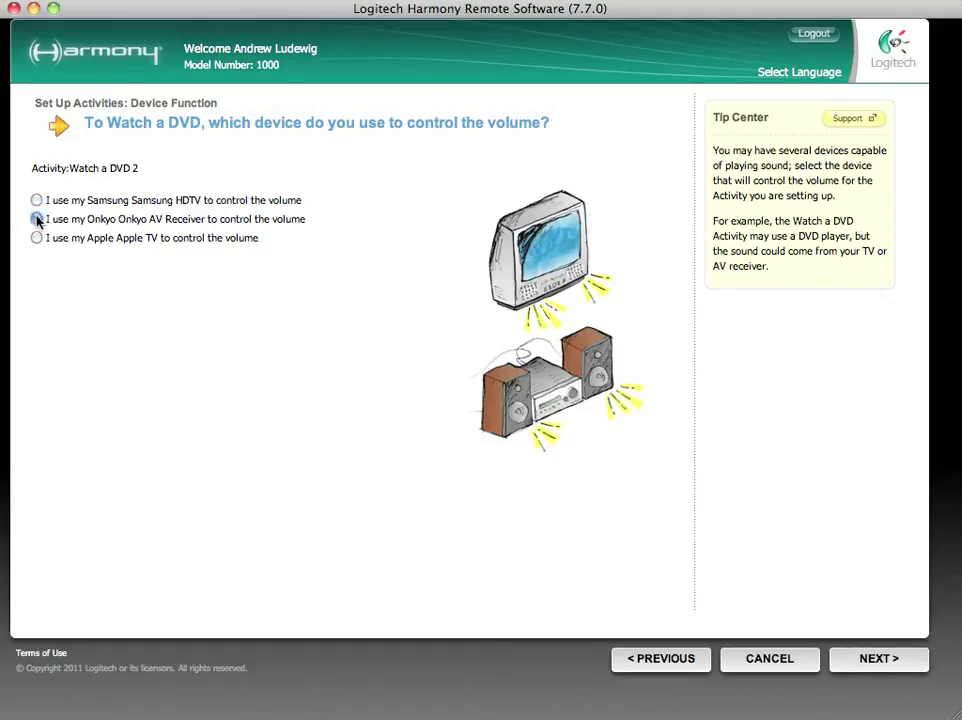
click(866, 672)
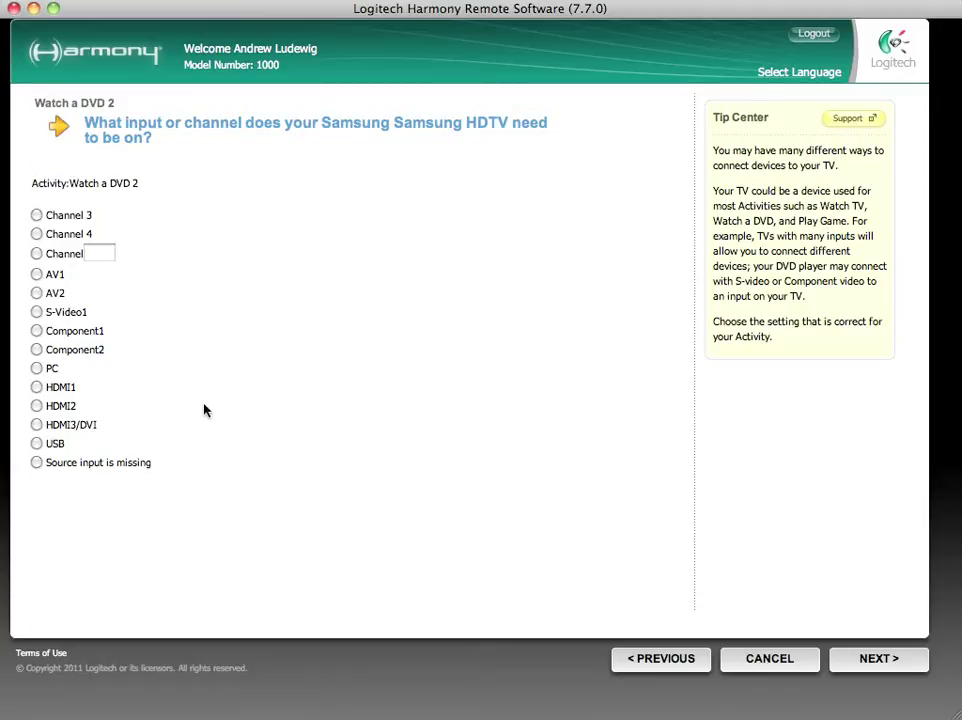
Set the Samsung HDTV input to Component1 and the Onkyo AV Receiver input to DVD for the new activity.
click(36, 331)
click(906, 670)
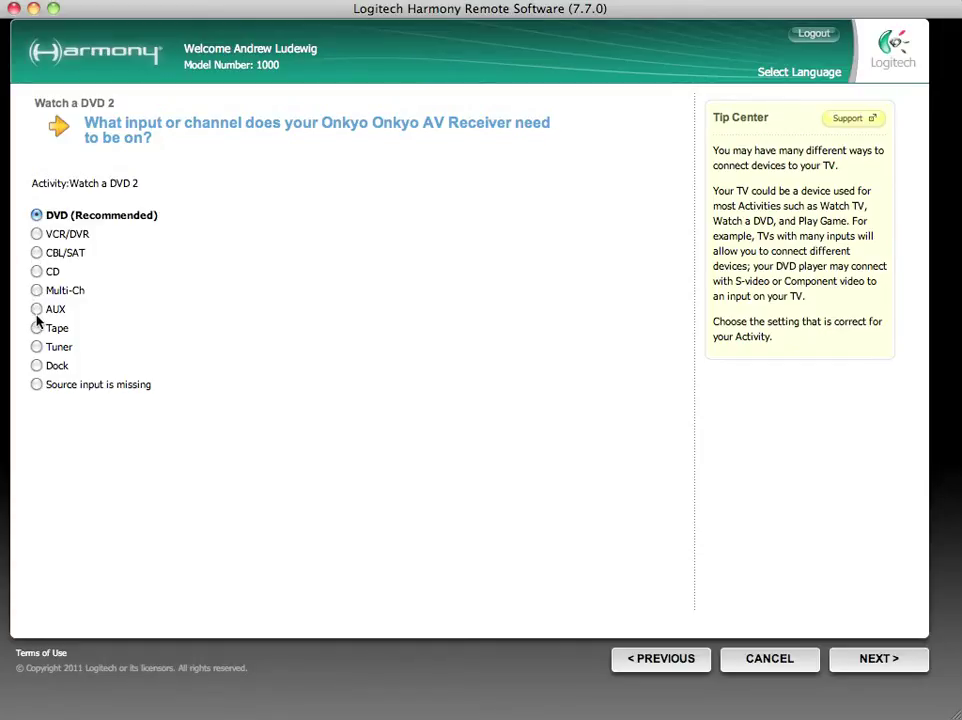
click(36, 235)
click(36, 253)
click(37, 216)
click(879, 660)
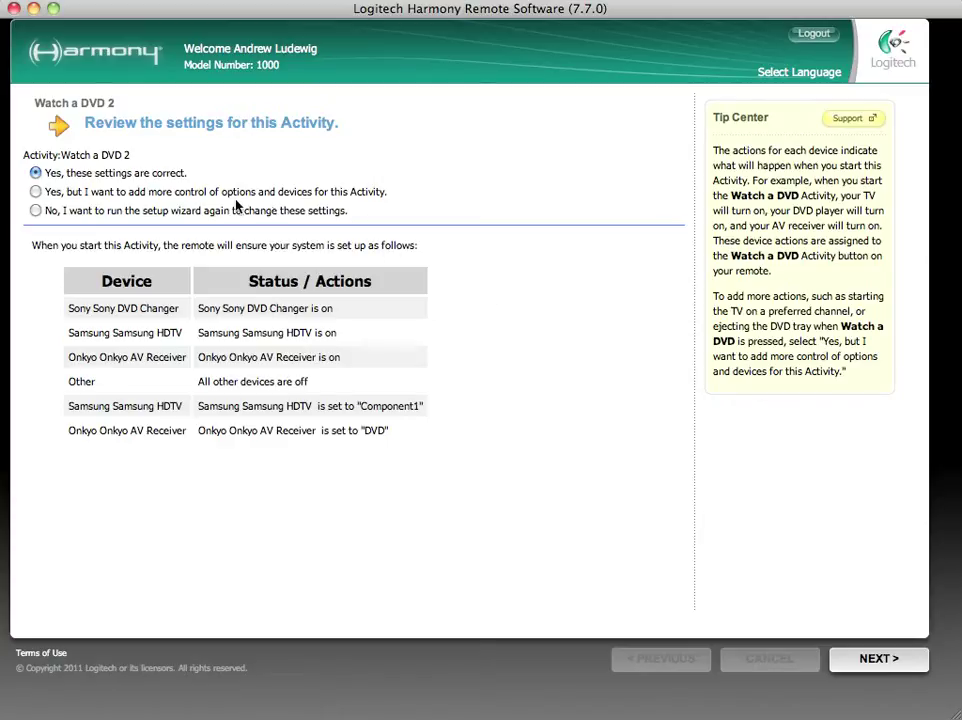
Choose to add more control of options and devices, and add X10 Wireless X-10 Lighting to the Watch a DVD 2 activity.
drag(110, 192, 257, 197)
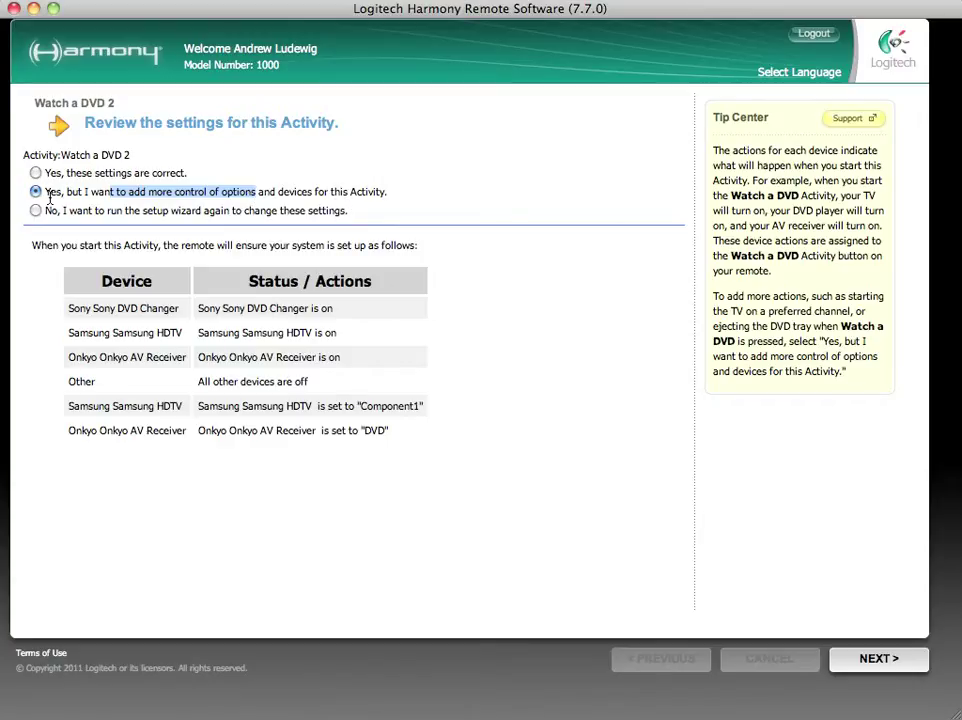
click(80, 192)
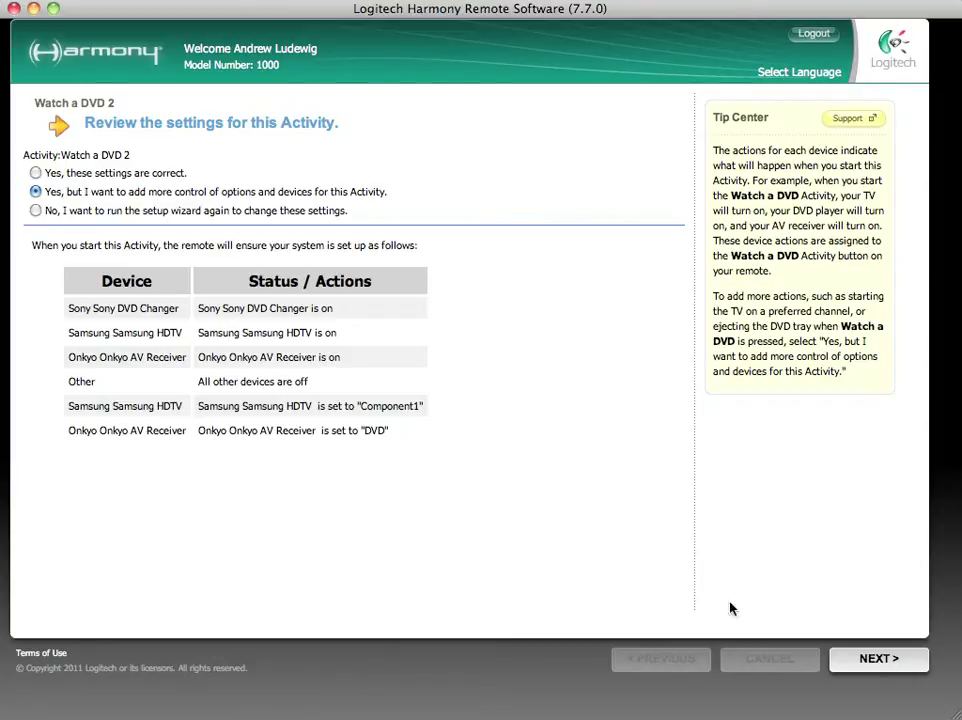
click(879, 660)
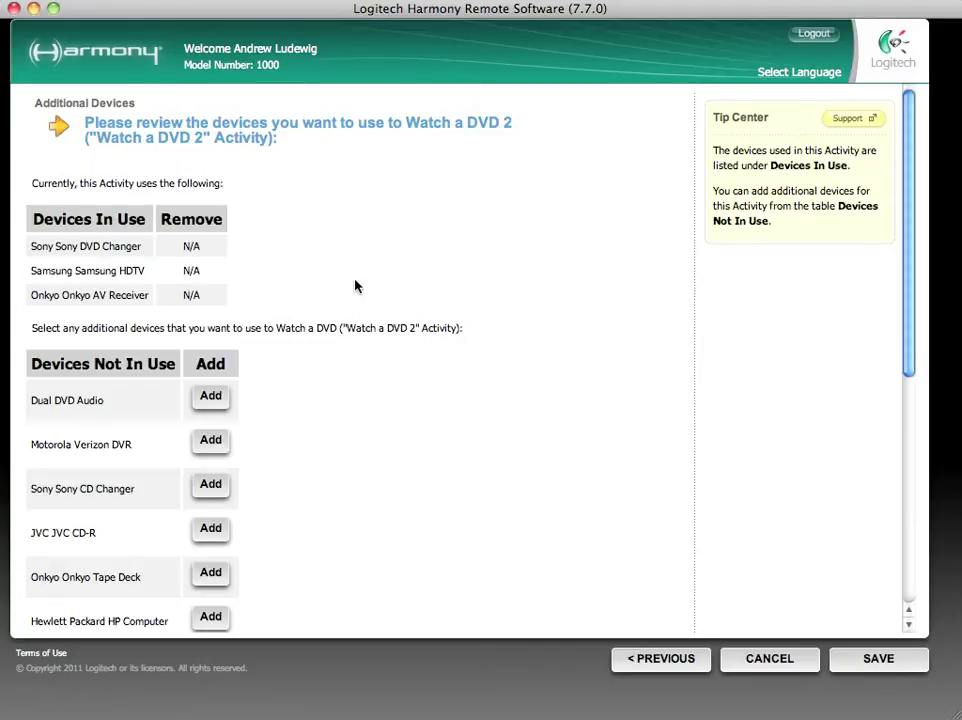
scroll(252, 389, down, 3)
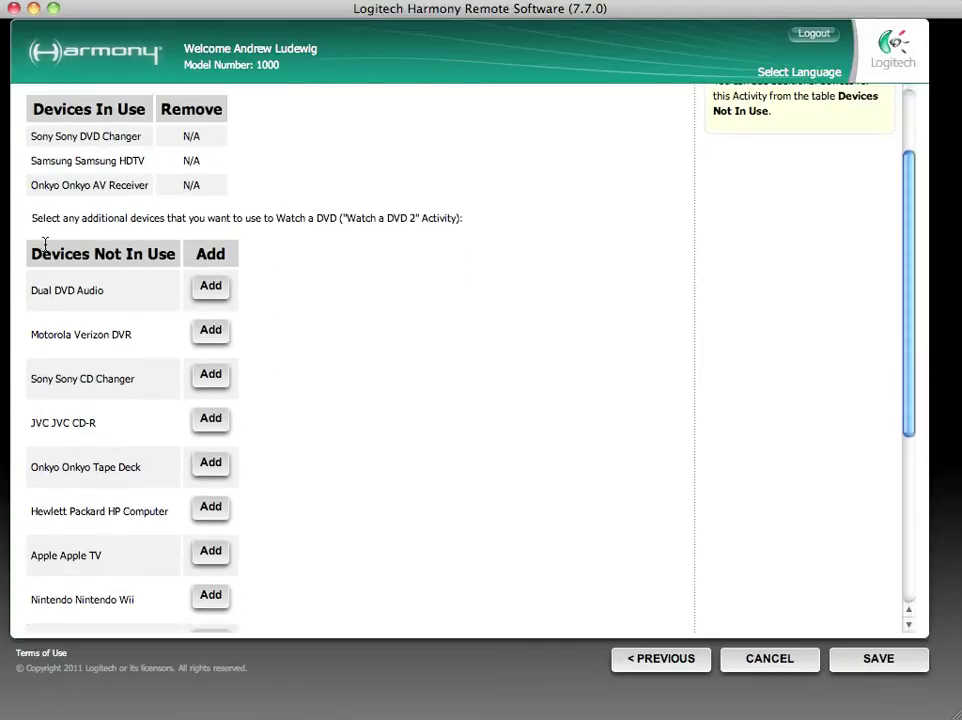
scroll(70, 400, down, 8)
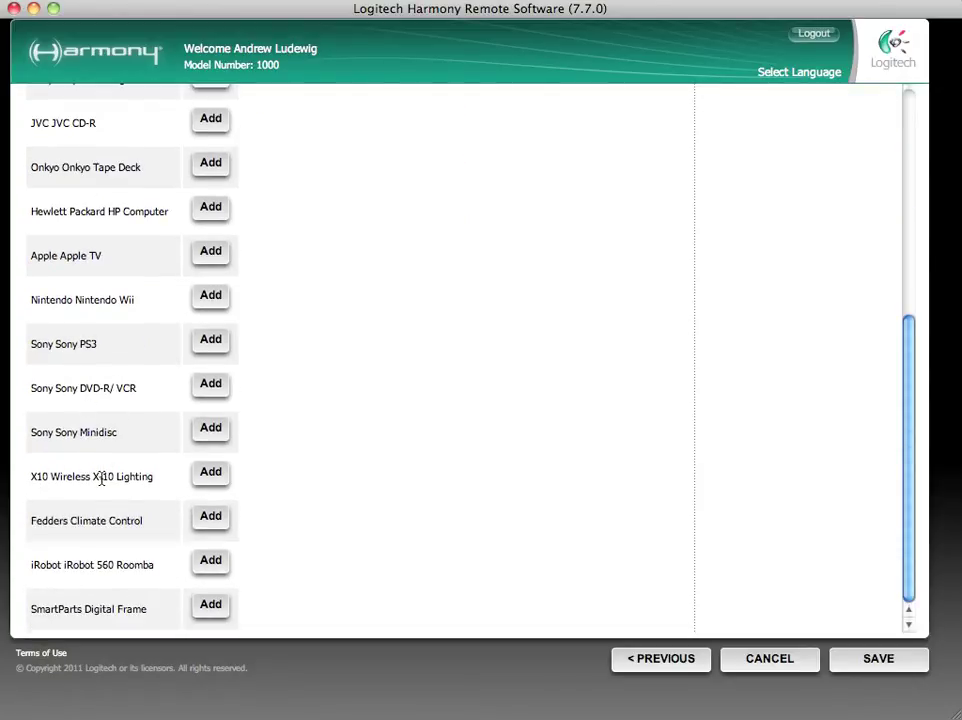
click(210, 474)
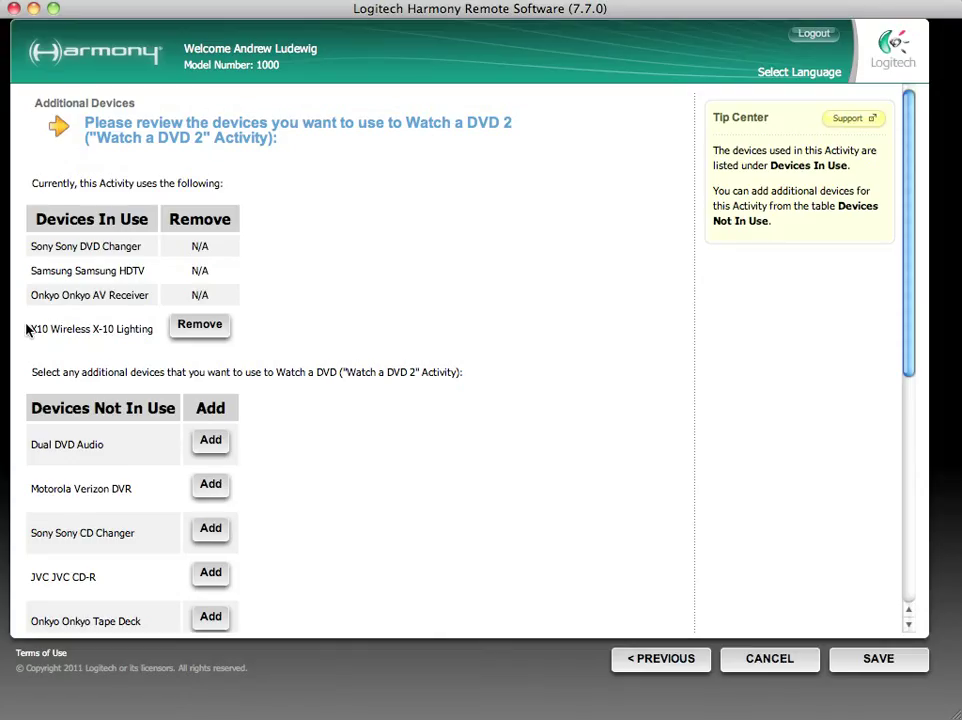
drag(30, 329, 288, 335)
click(290, 335)
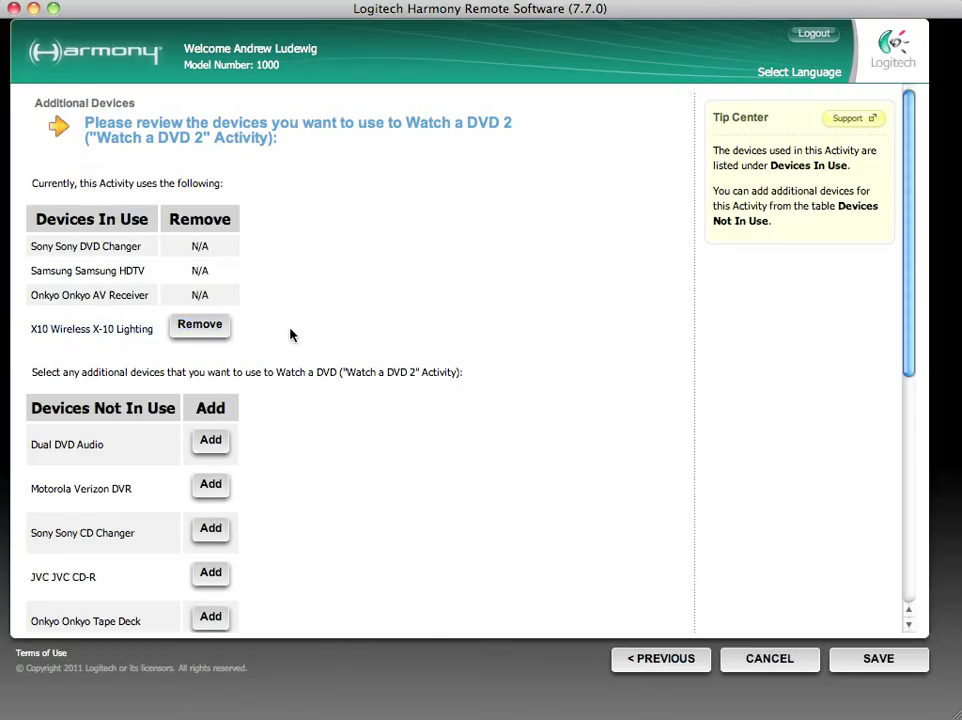
Save the activity's devices and accept Component1 for the HDTV and DVD for the AV receiver.
click(858, 660)
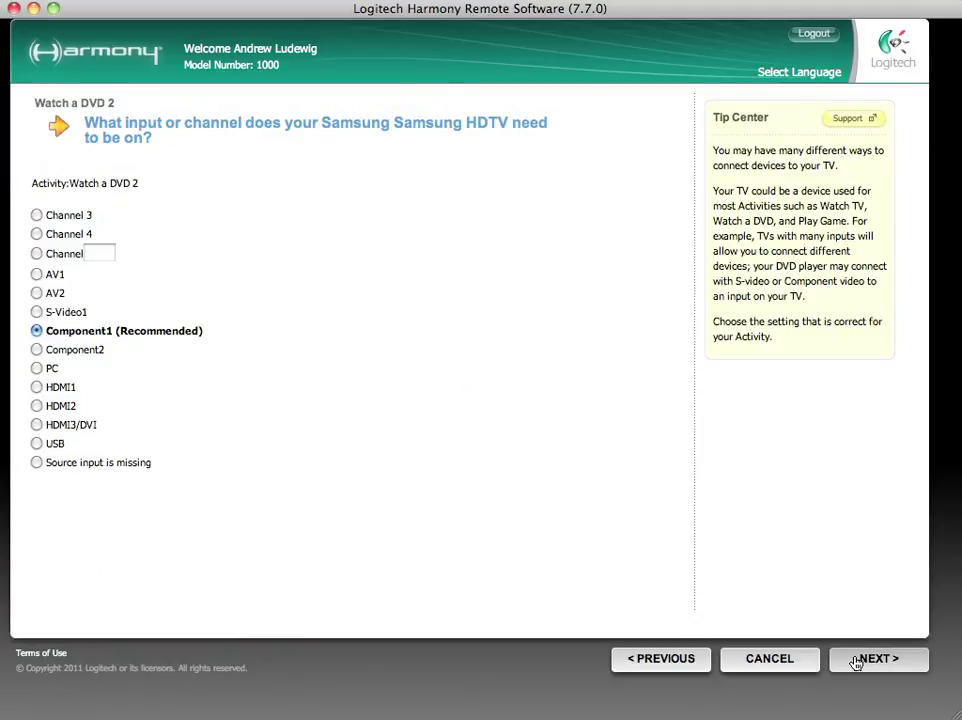
click(859, 660)
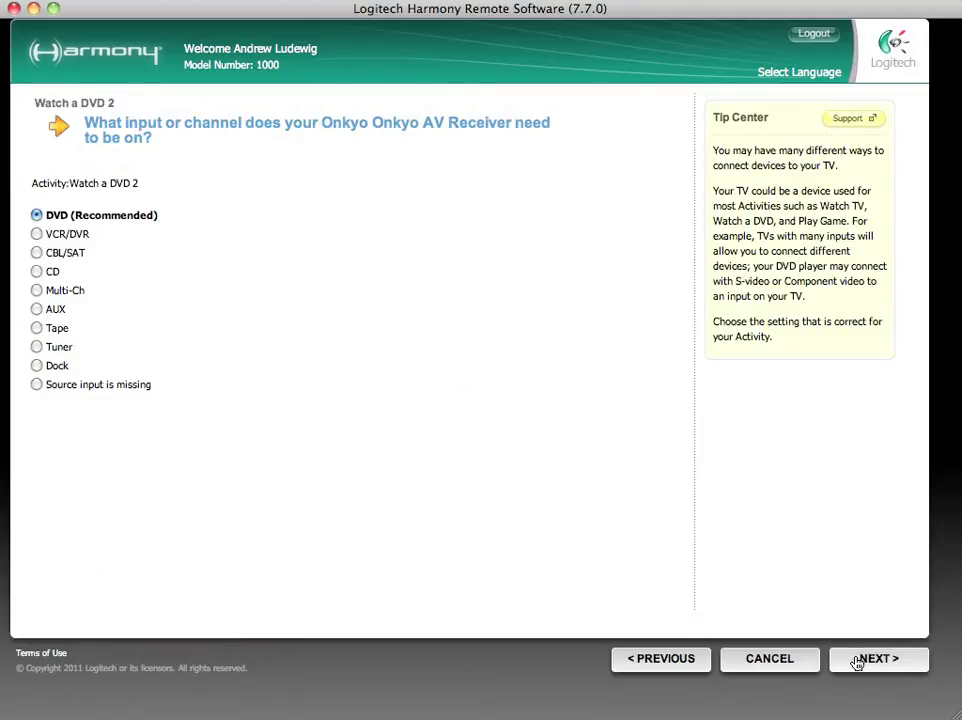
click(859, 660)
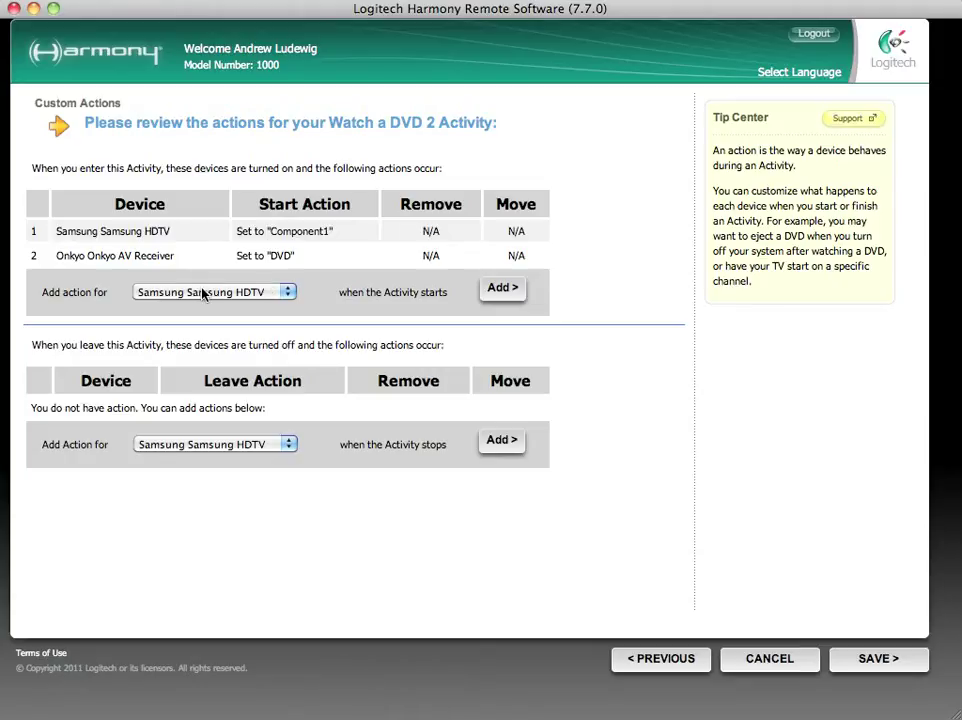
click(189, 293)
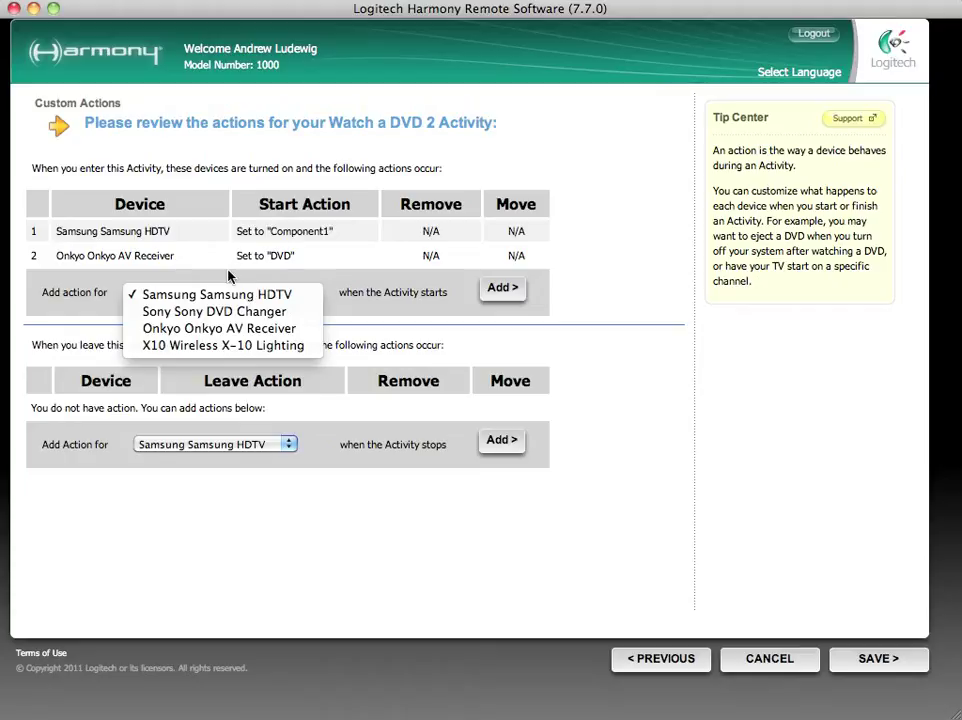
click(230, 347)
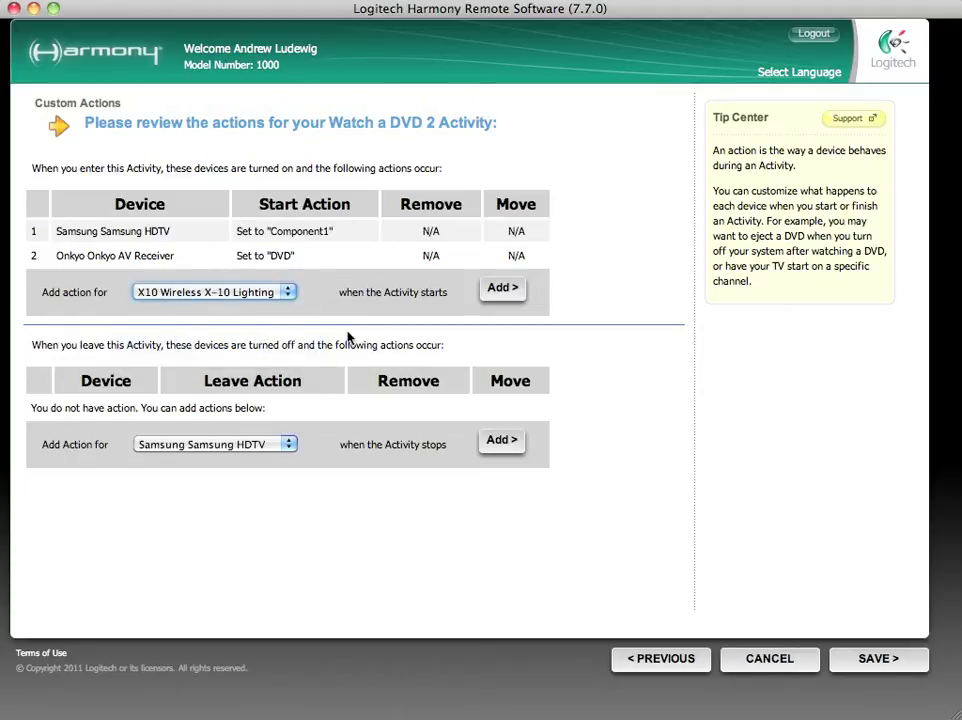
click(501, 289)
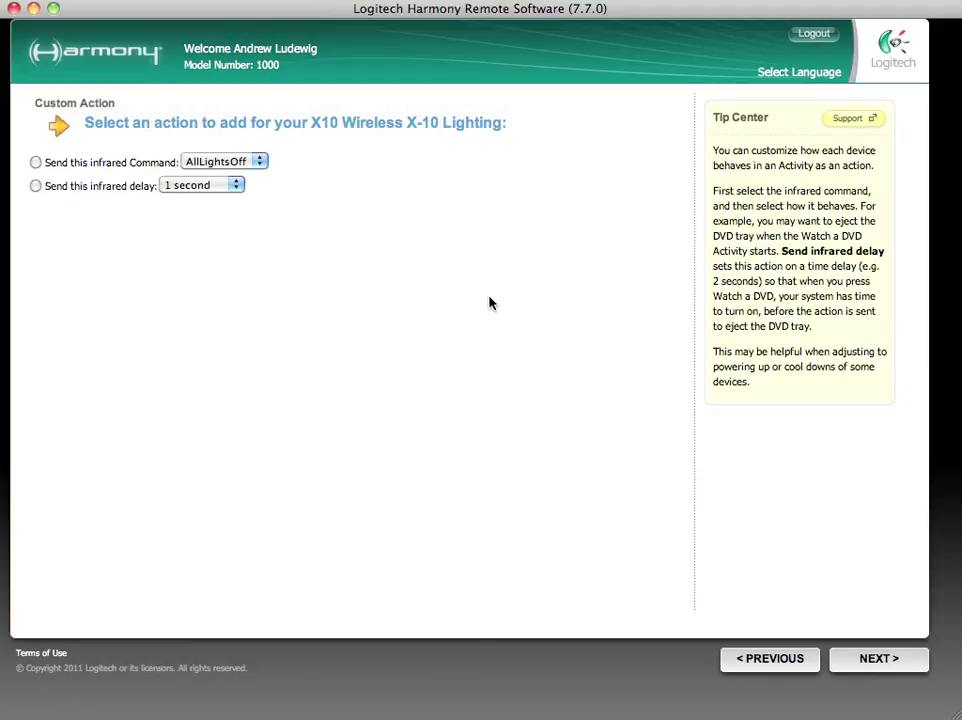
click(35, 163)
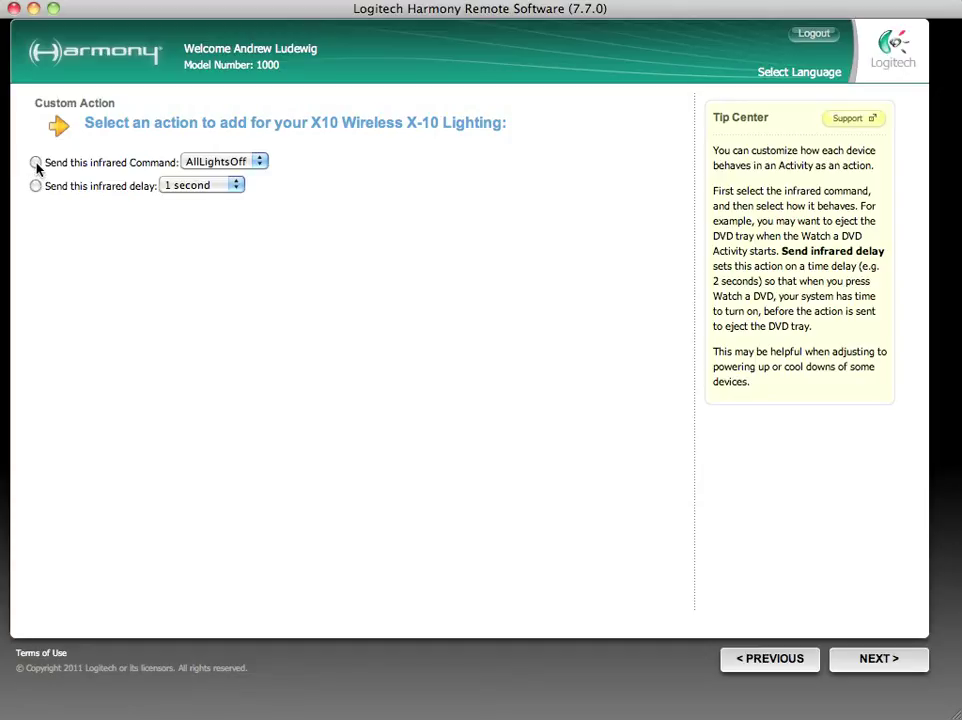
click(253, 161)
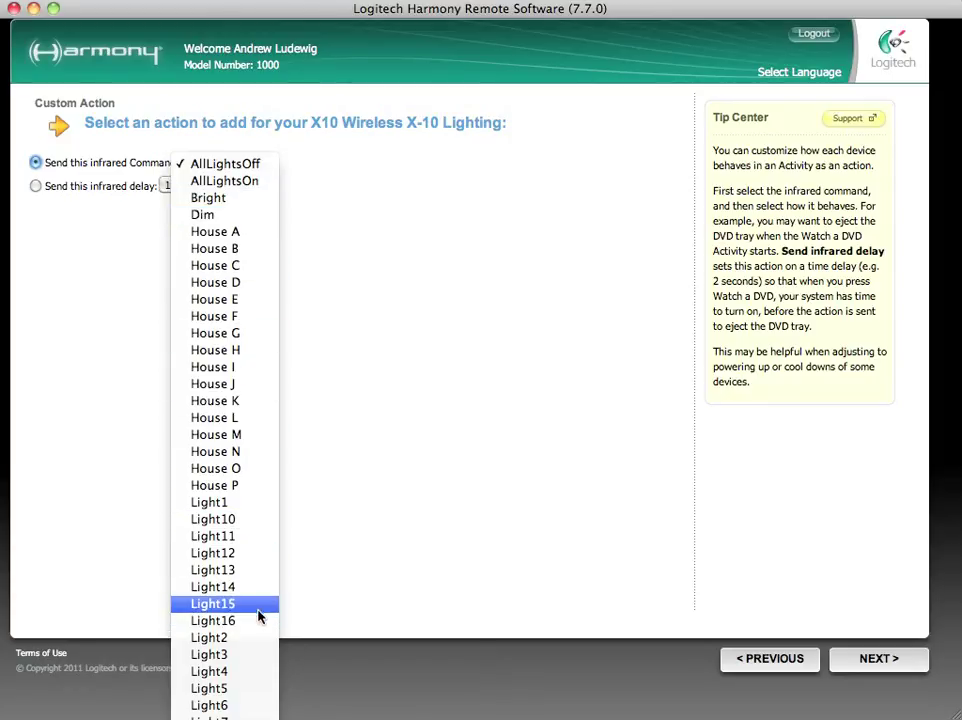
click(255, 667)
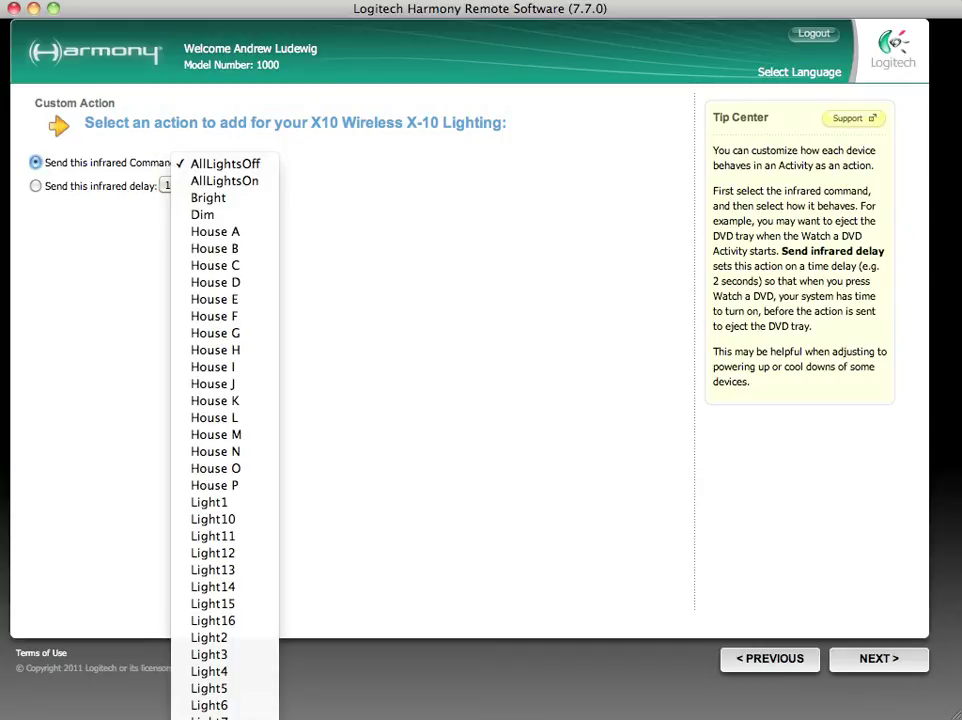
click(467, 571)
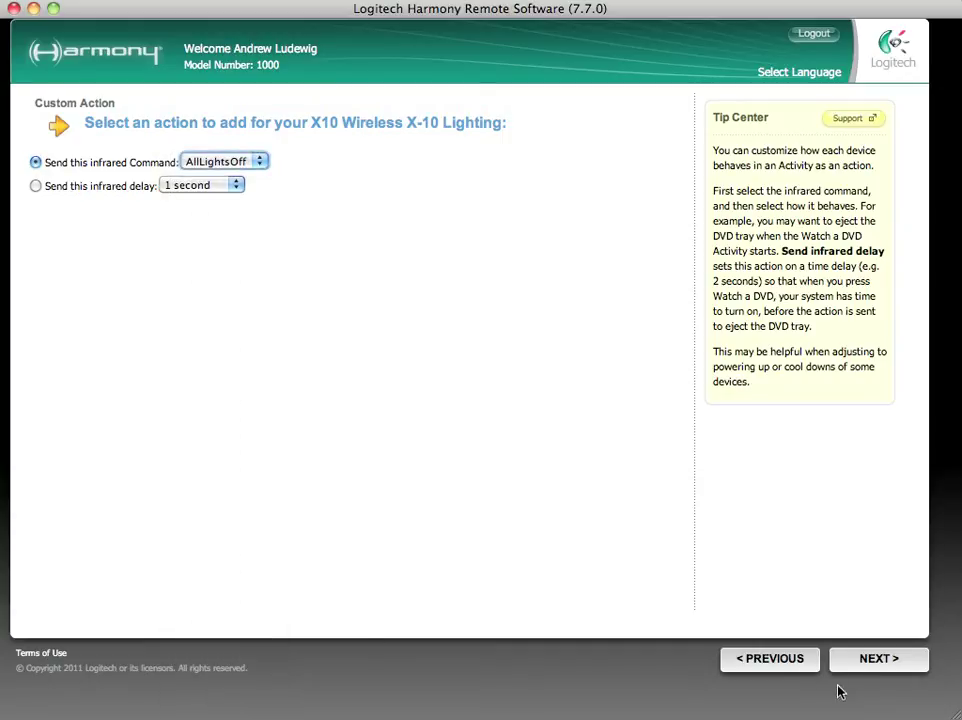
click(737, 656)
click(153, 291)
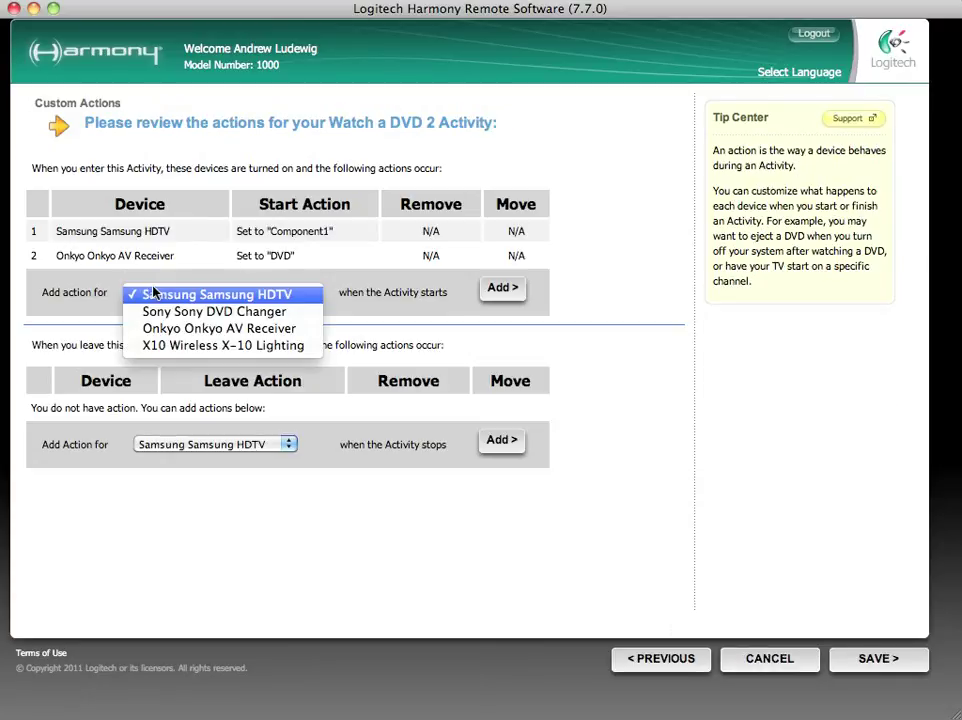
click(153, 291)
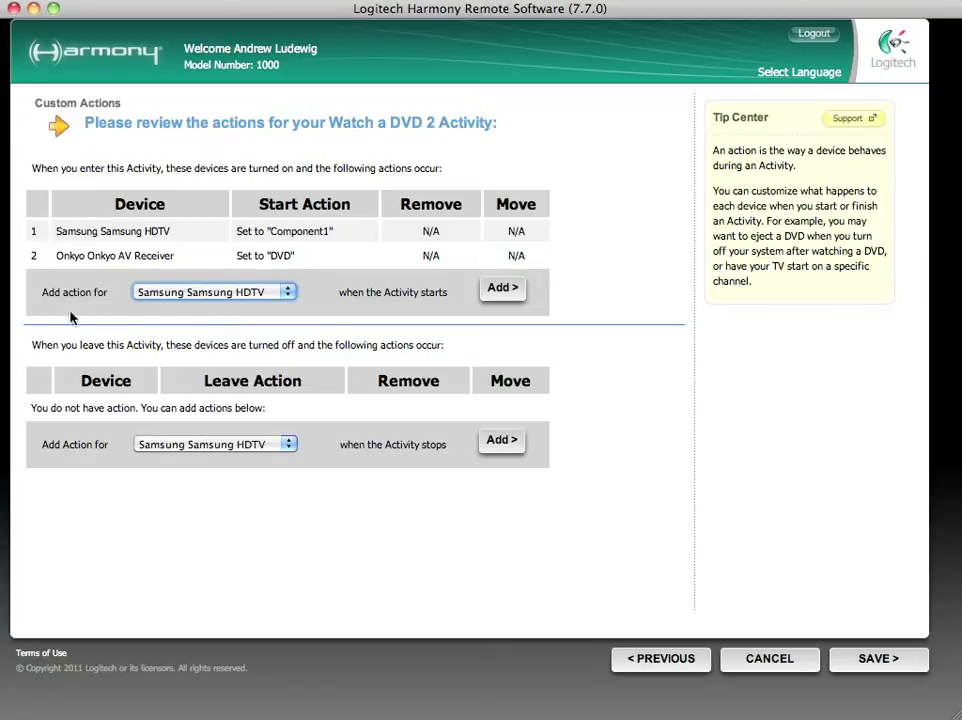
Add a start action for the X10 Wireless X-10 Lighting that sends the AllLightsOff infrared command.
click(216, 295)
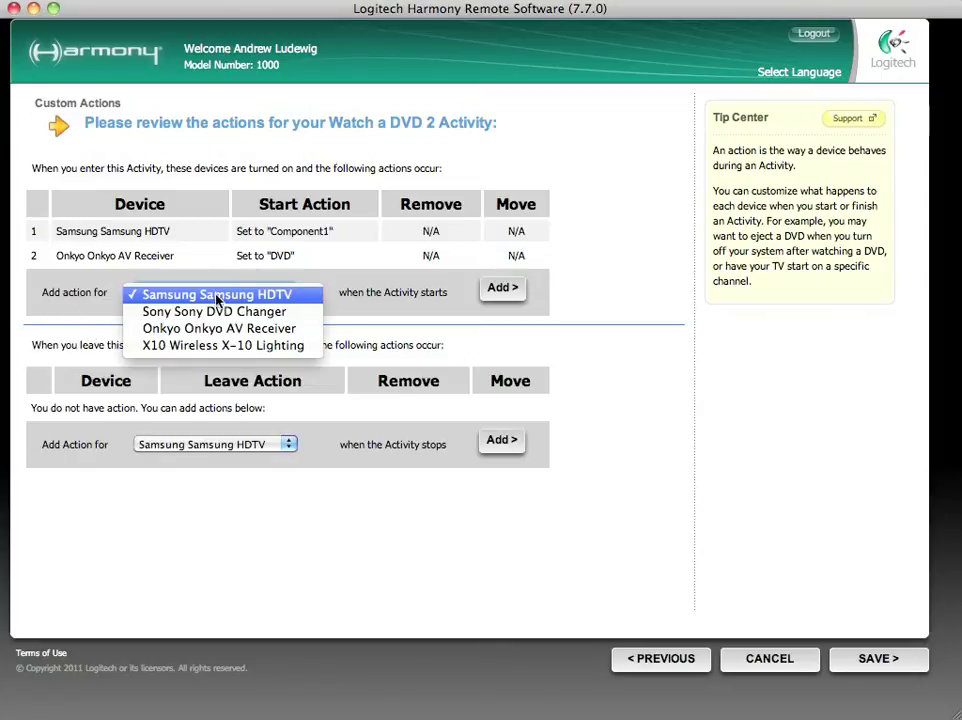
click(216, 346)
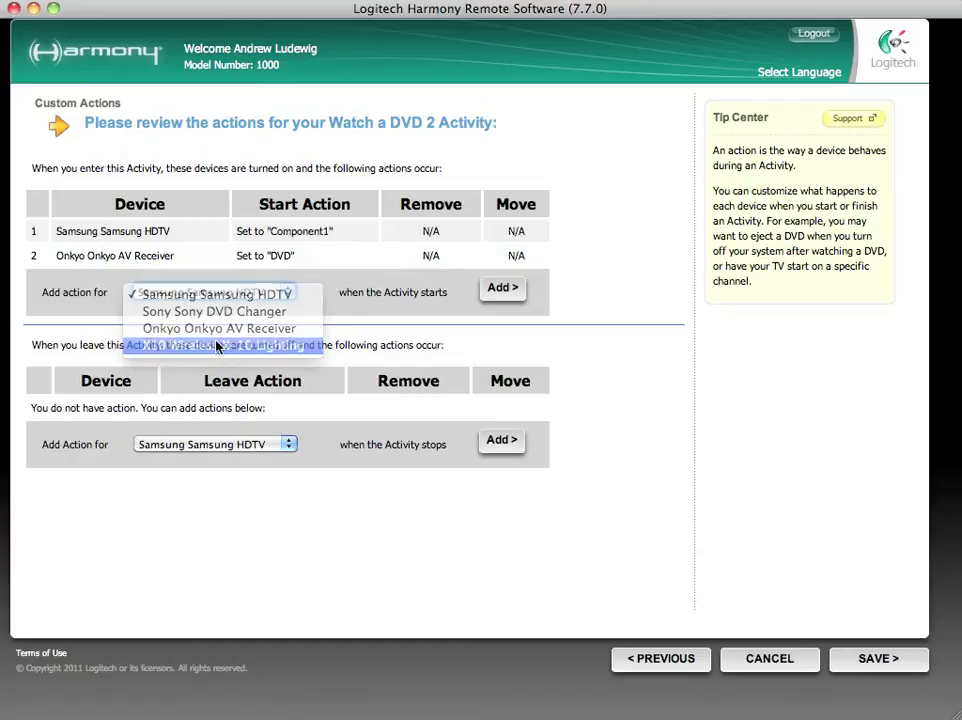
click(498, 298)
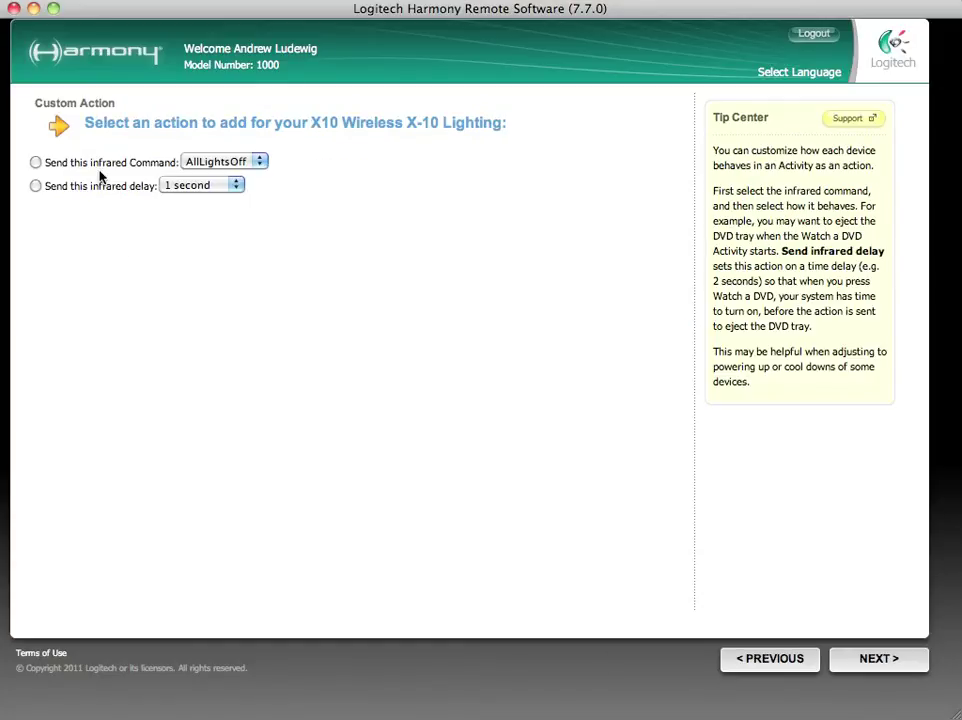
click(34, 162)
click(222, 161)
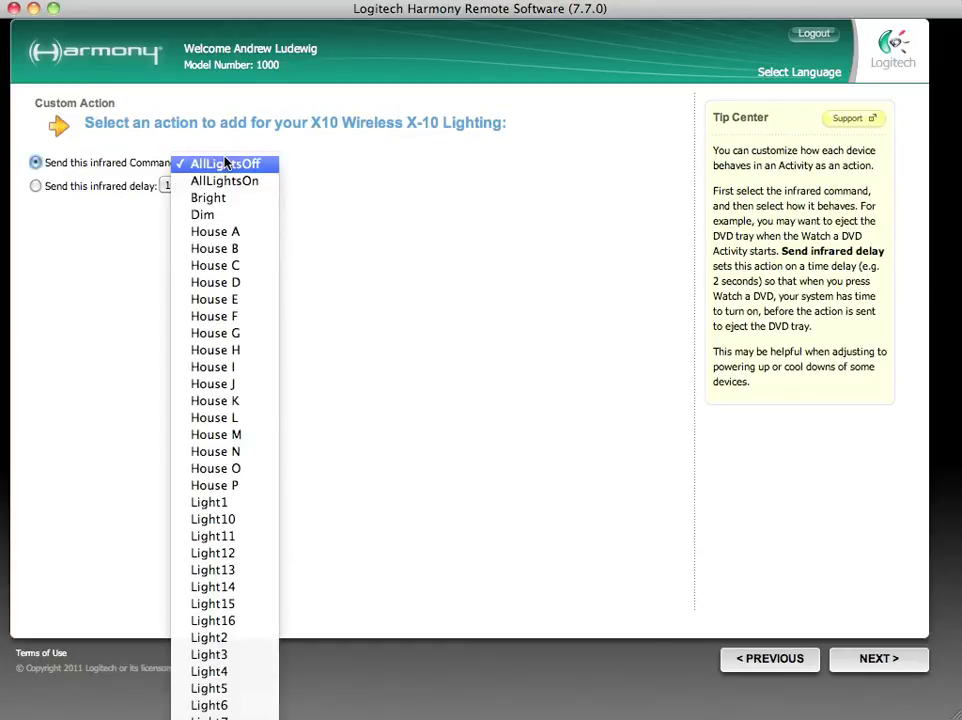
click(355, 170)
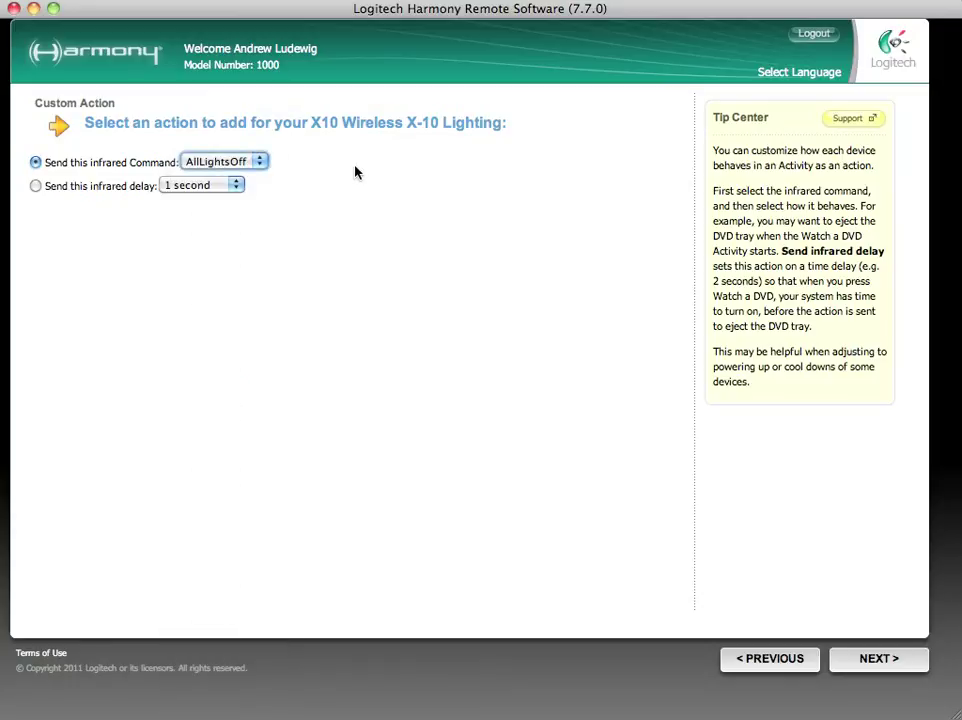
click(845, 658)
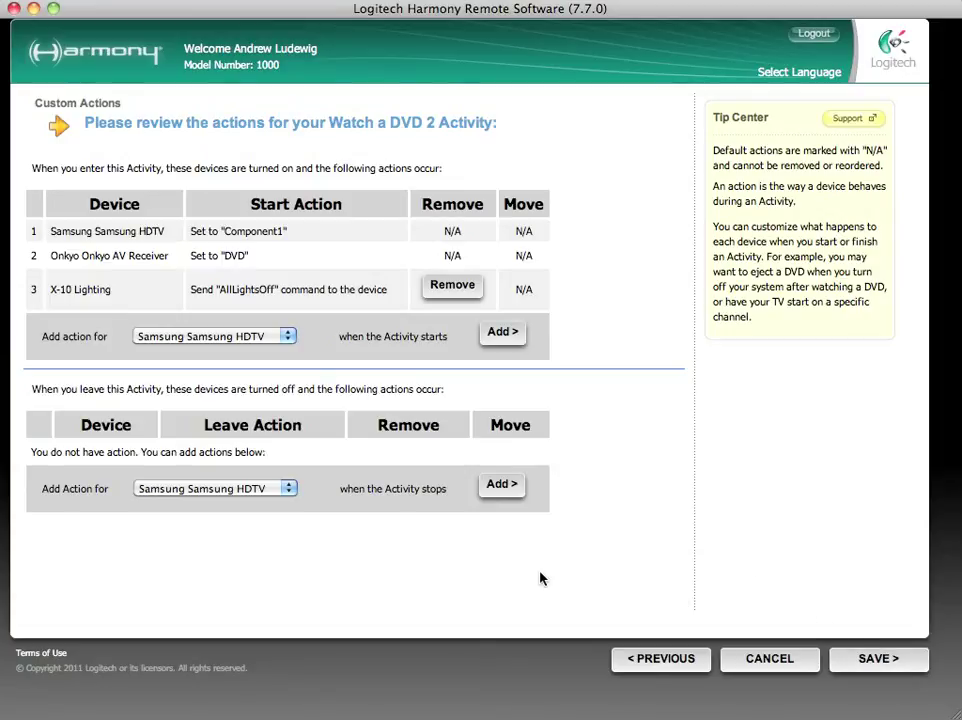
Add a leave action for the X10 Wireless X-10 Lighting that sends the AllLightsOn infrared command when the activity stops.
click(286, 490)
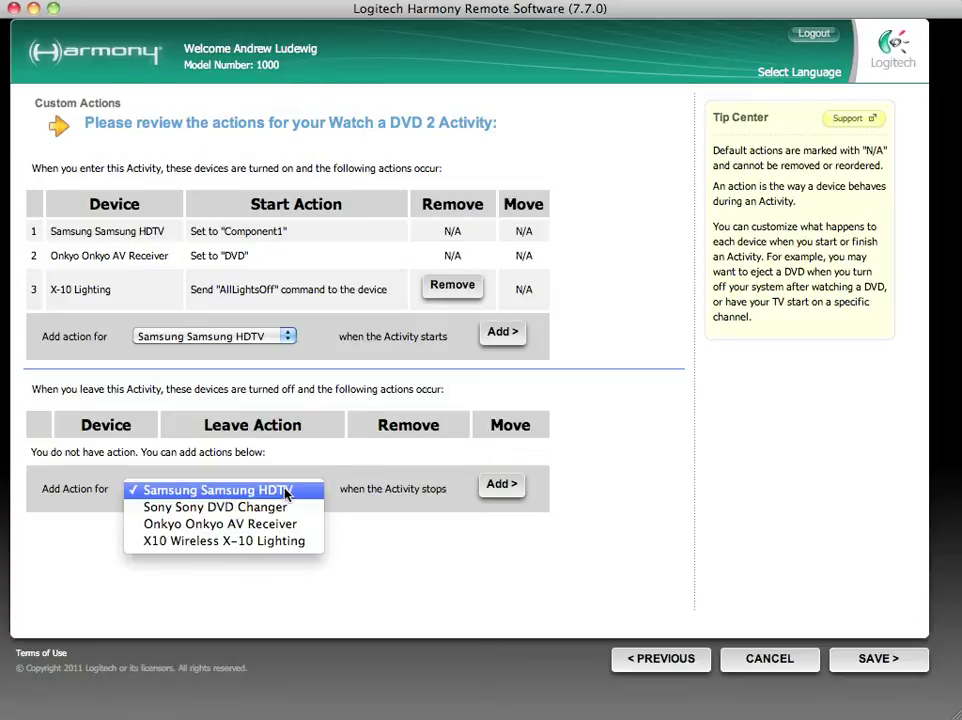
click(285, 546)
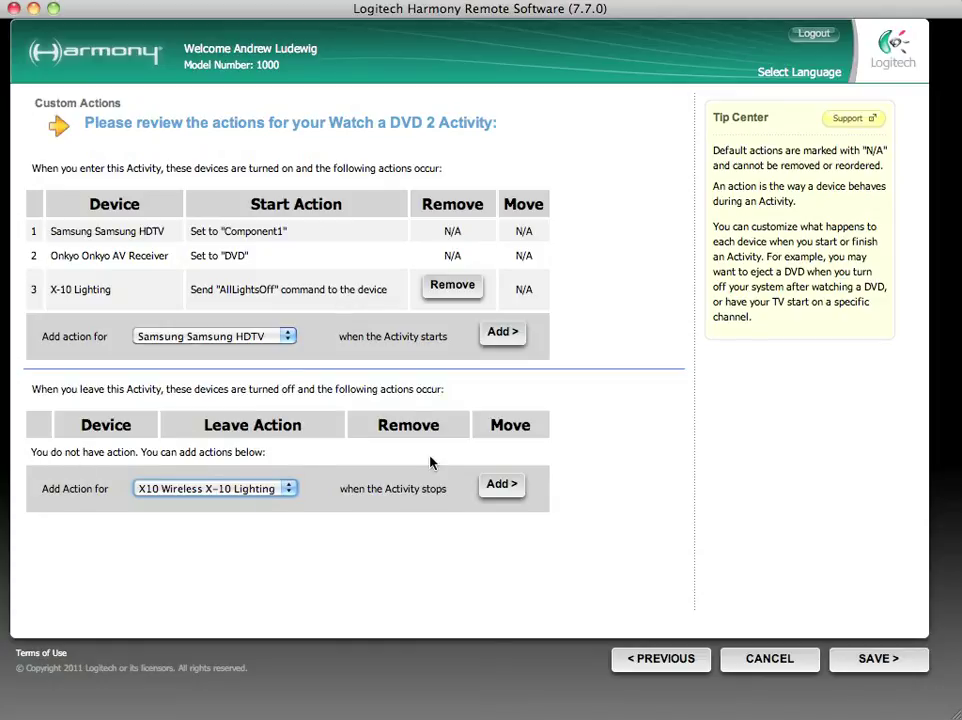
click(519, 488)
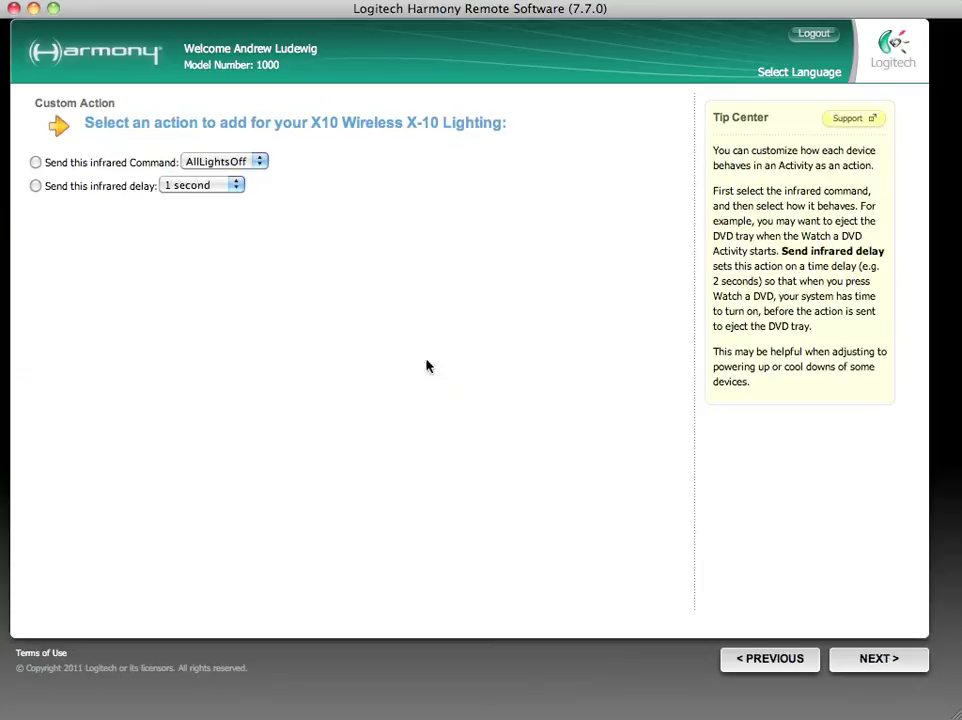
click(36, 162)
click(188, 164)
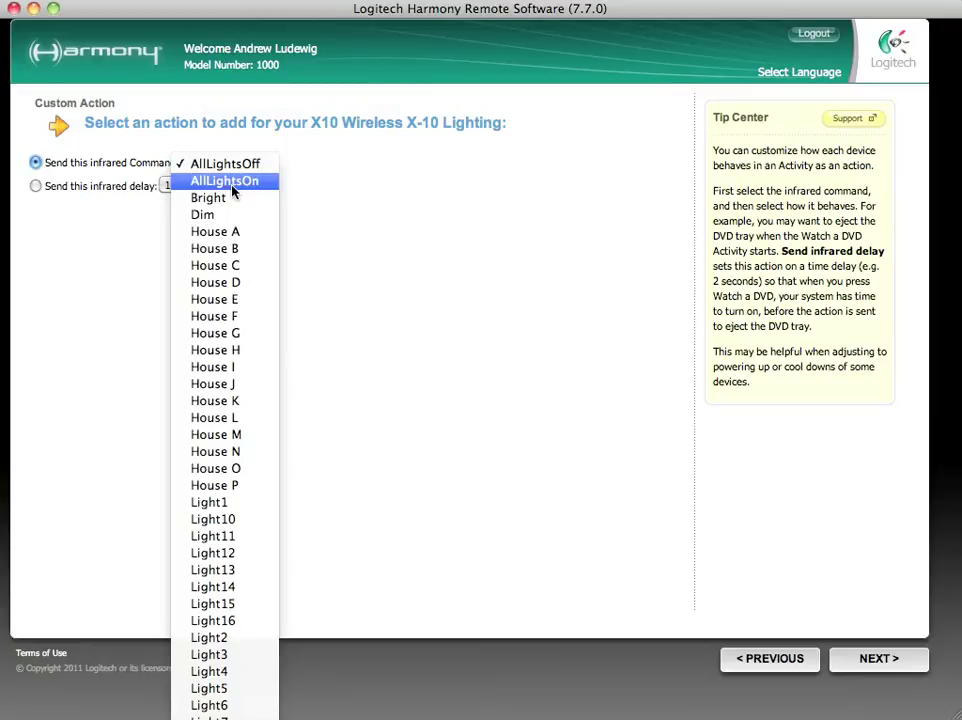
click(232, 186)
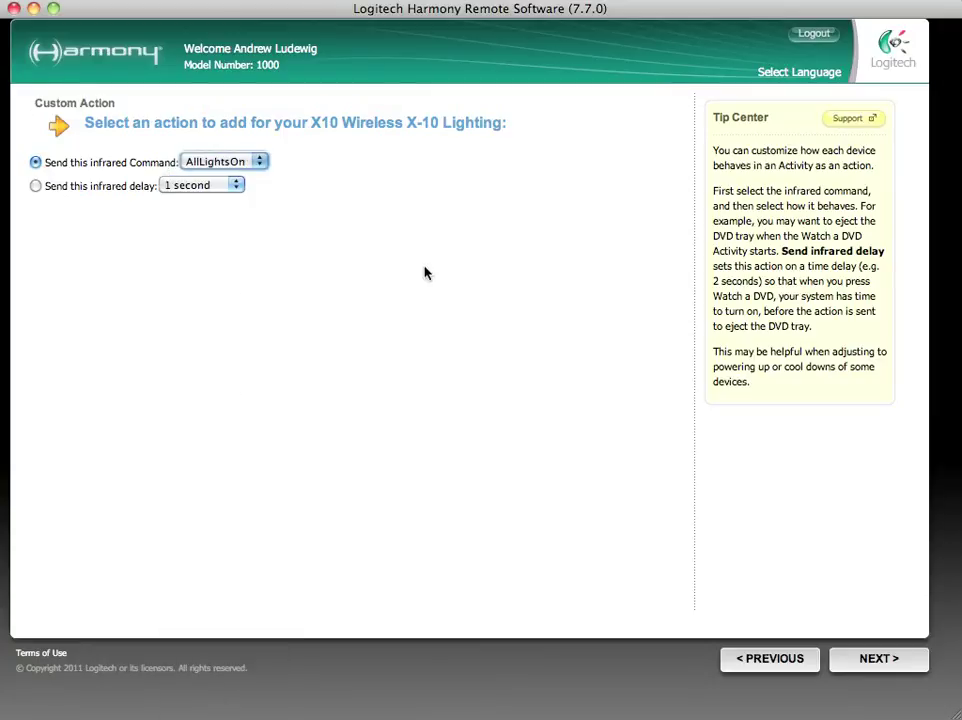
click(904, 668)
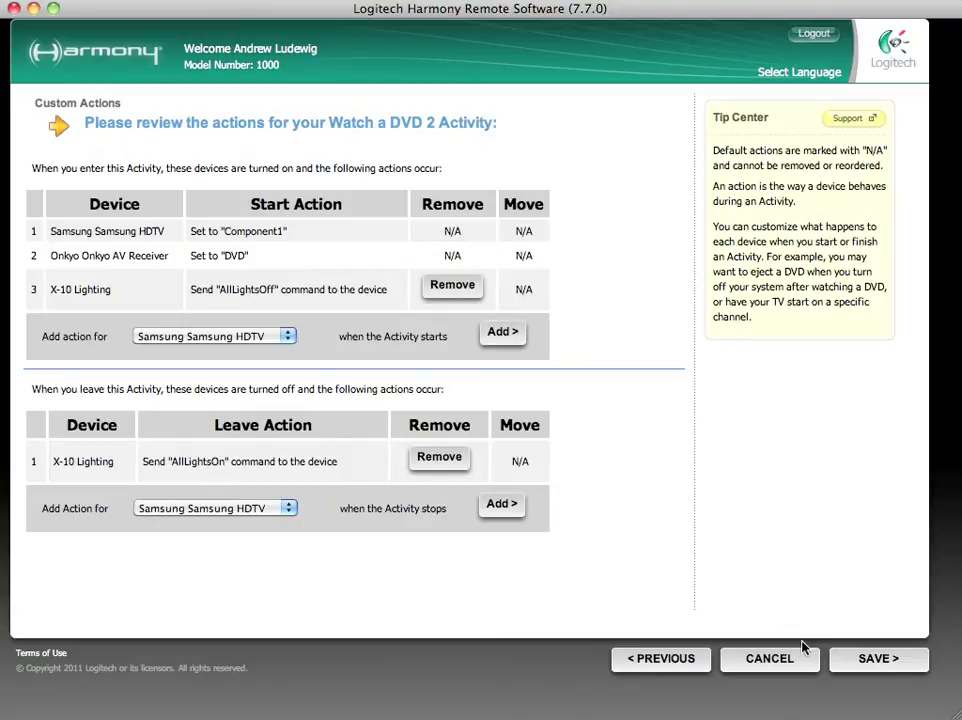
Save the custom actions, accept the Watch a DVD 2 settings as correct and finish the activity setup.
click(864, 662)
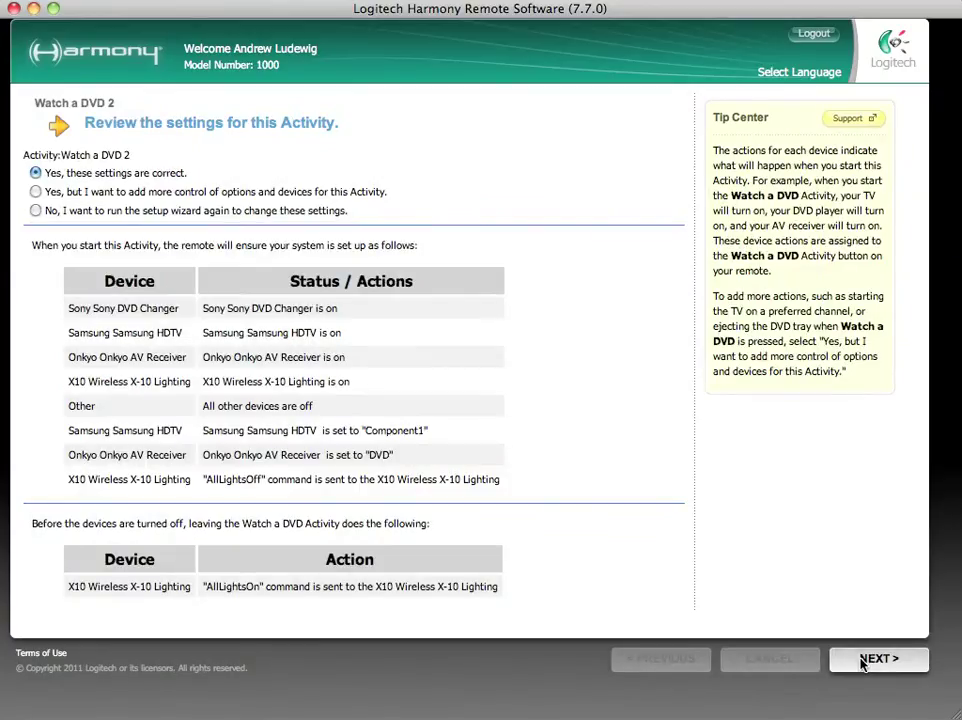
click(864, 662)
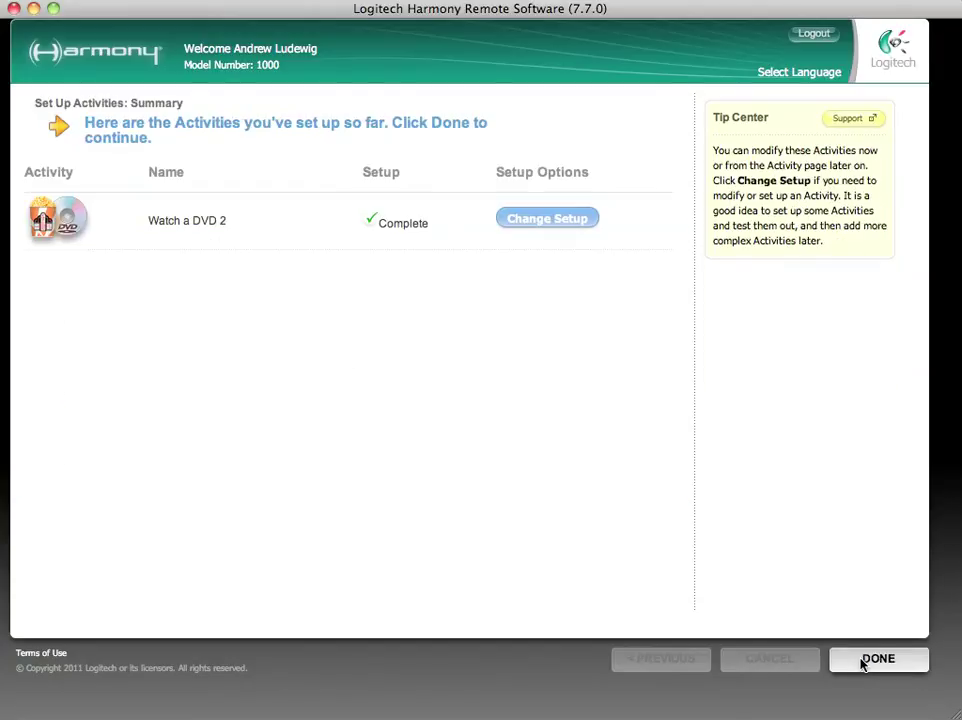
click(864, 662)
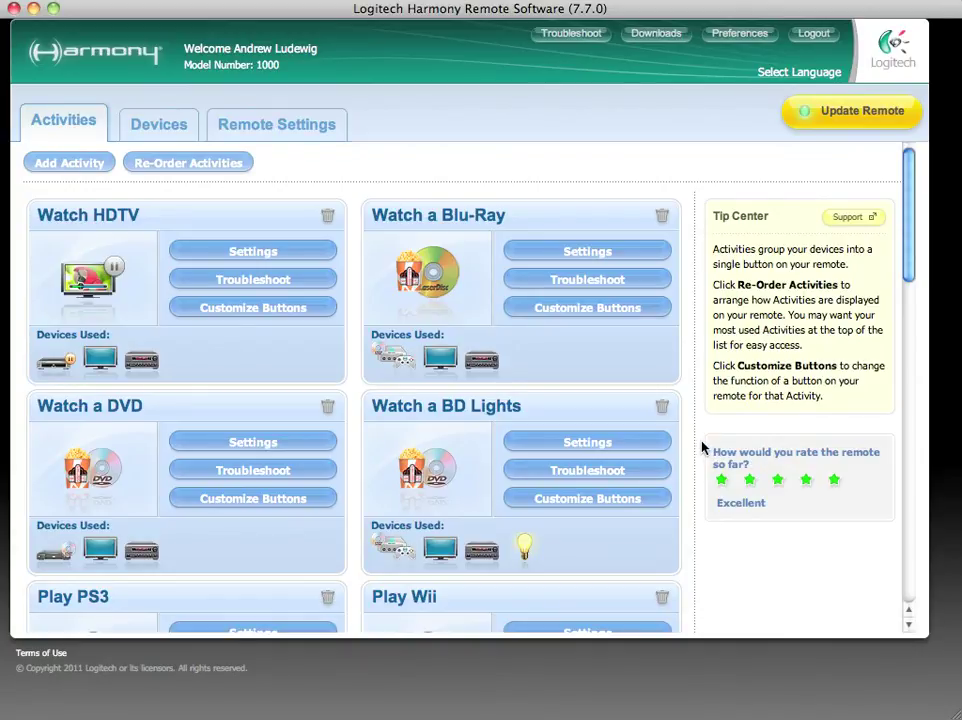
Delete the Watch a DVD 2 activity from the activities list and confirm the deletion.
scroll(703, 447, down, 15)
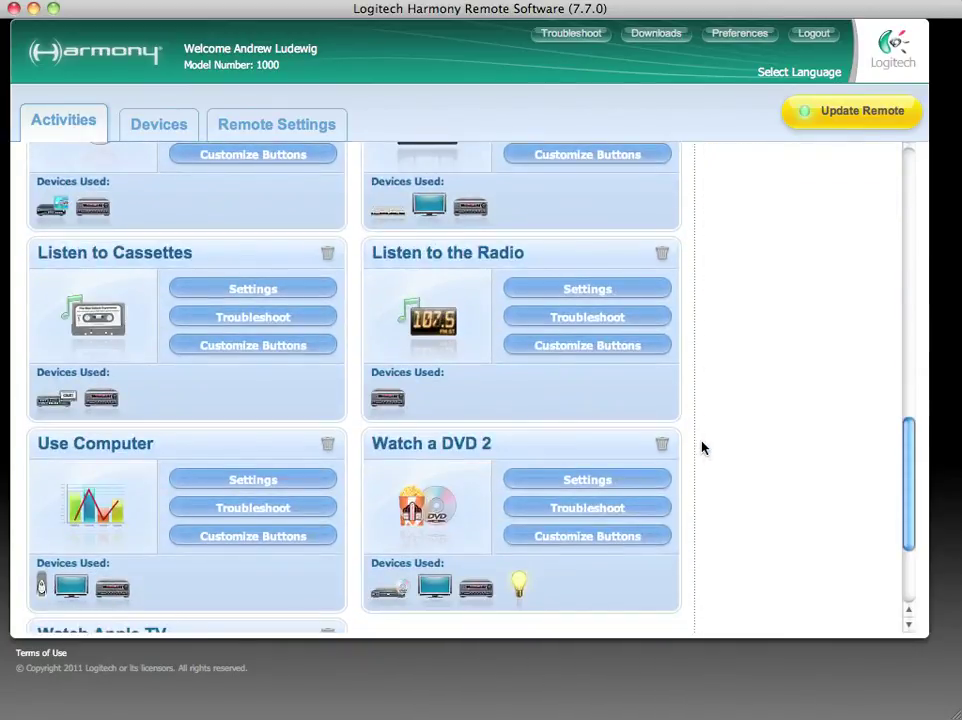
click(665, 443)
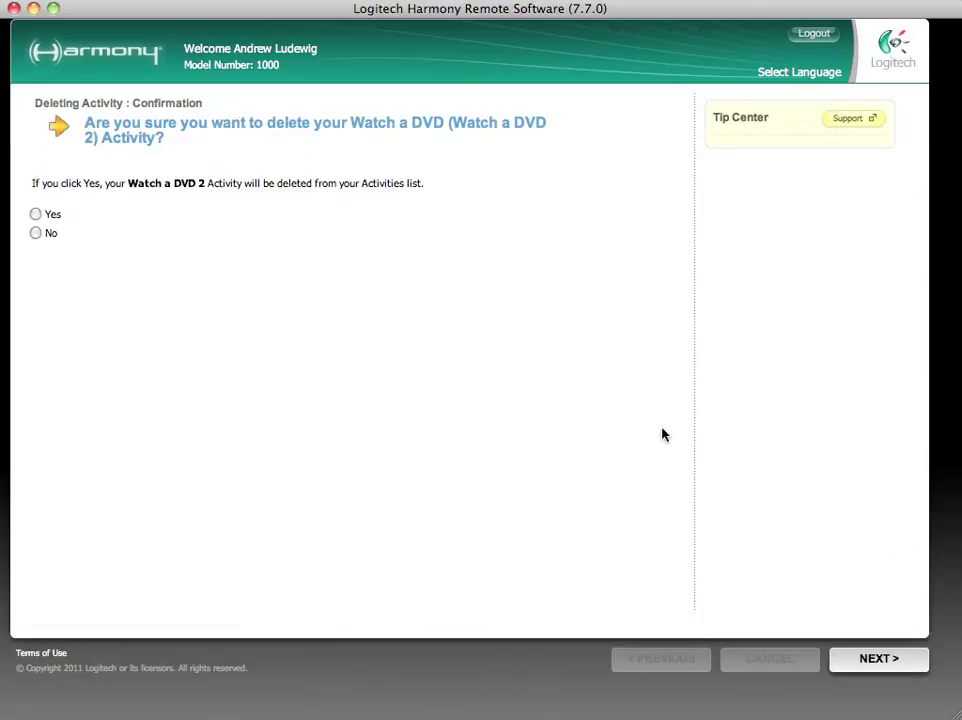
click(35, 214)
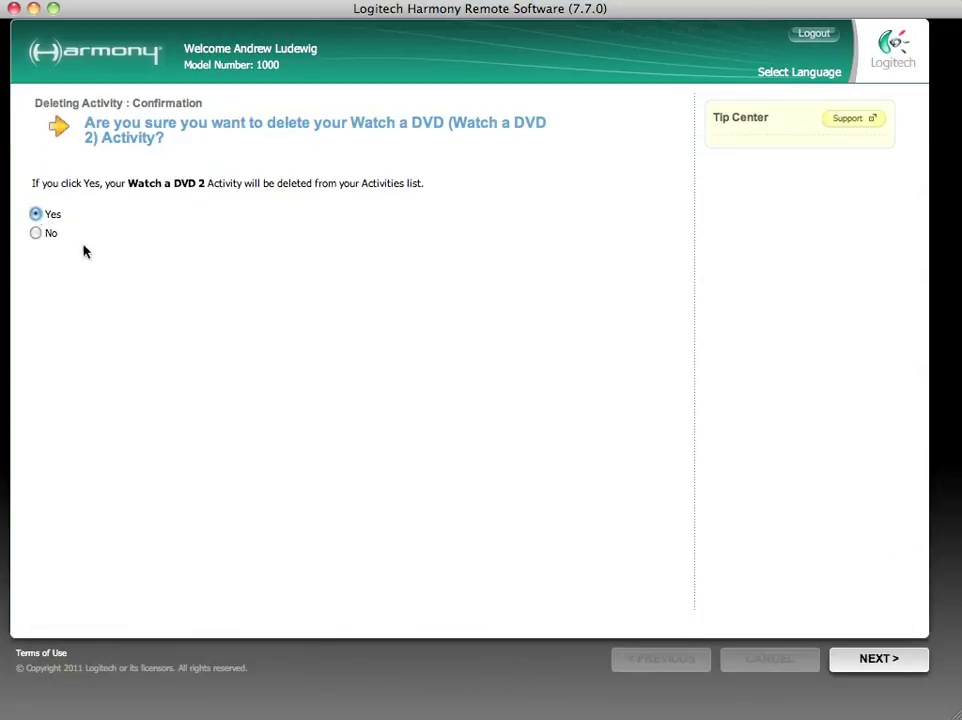
click(880, 667)
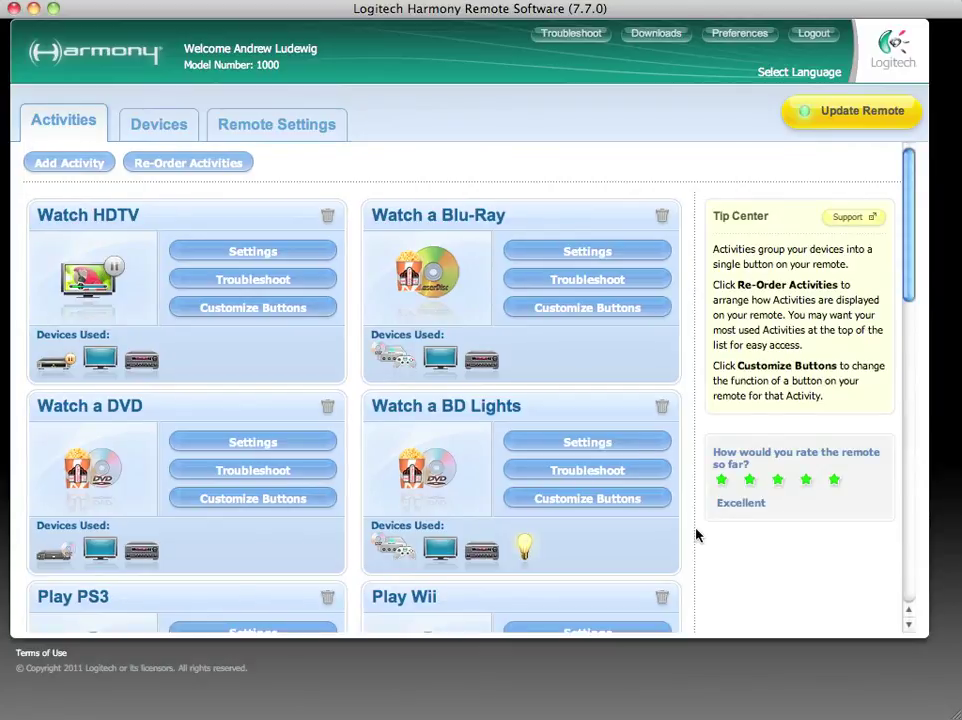